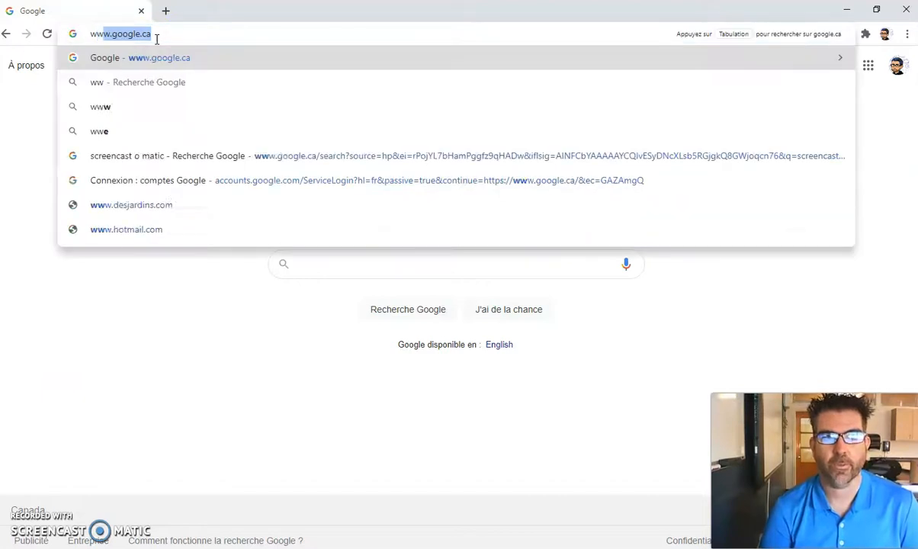
text(desmos)
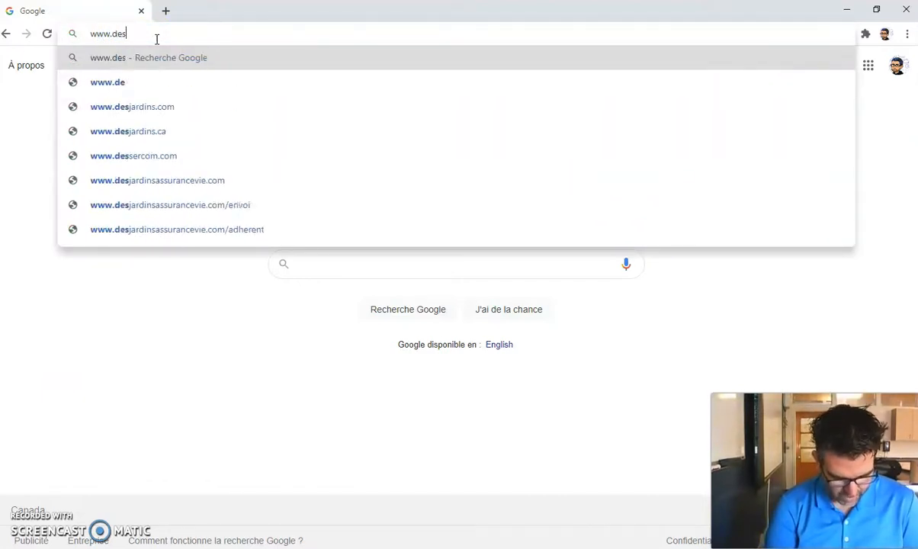
text(.com)
key(Return)
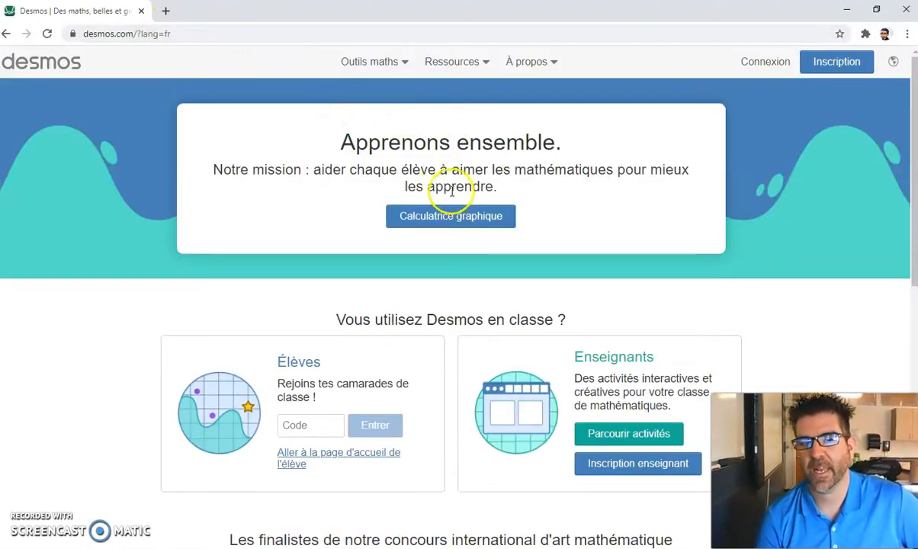
click(450, 217)
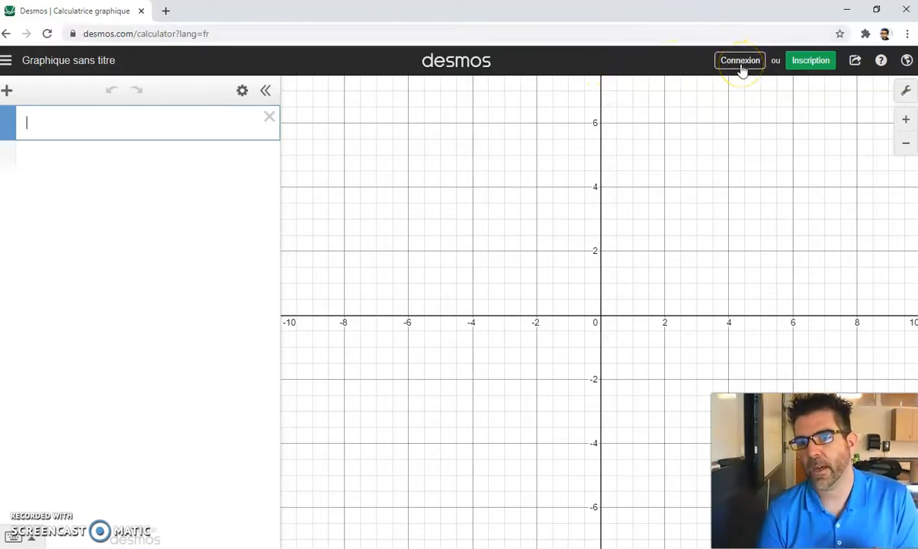
Sign up with a Google account, accepting the data storage consent and the terms of use and privacy policy
click(797, 65)
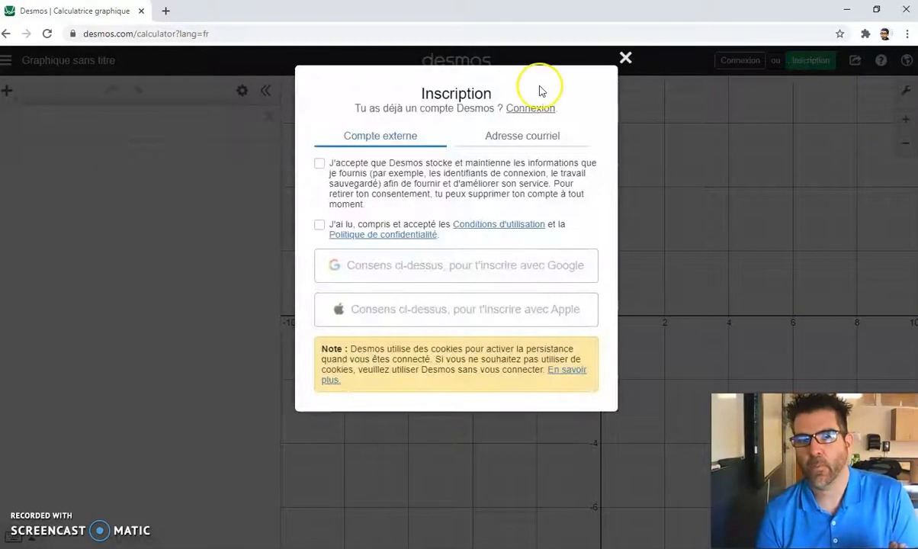
click(320, 163)
click(320, 224)
click(420, 266)
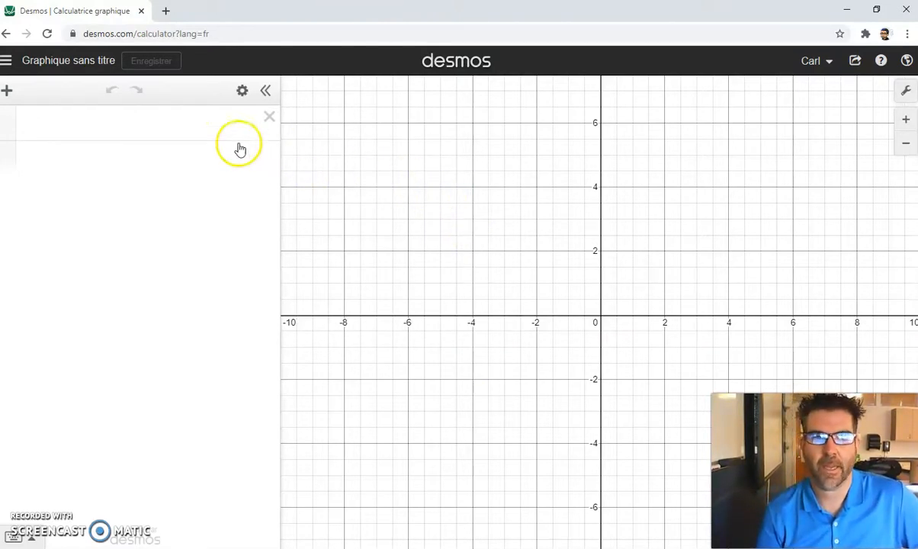
Save the untitled graph under the title "parallelogramme"
click(96, 65)
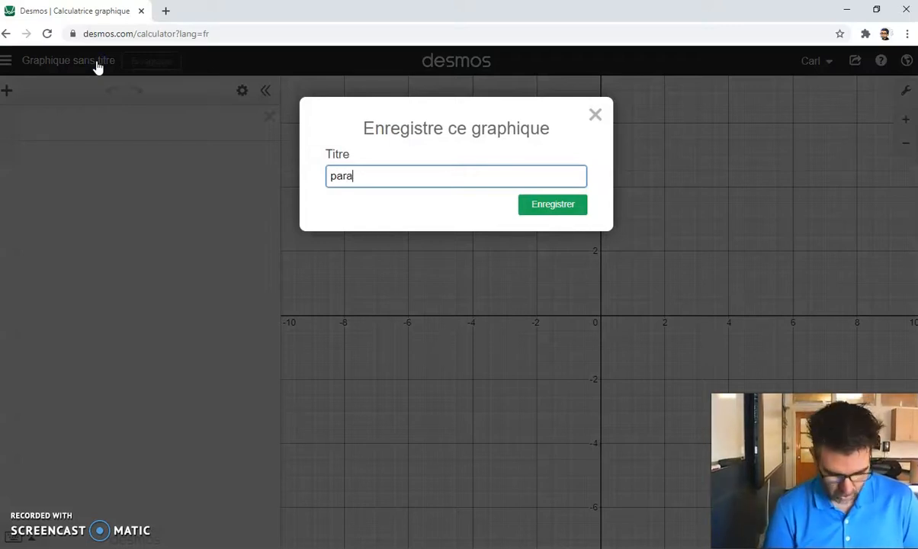
text(parallelogram)
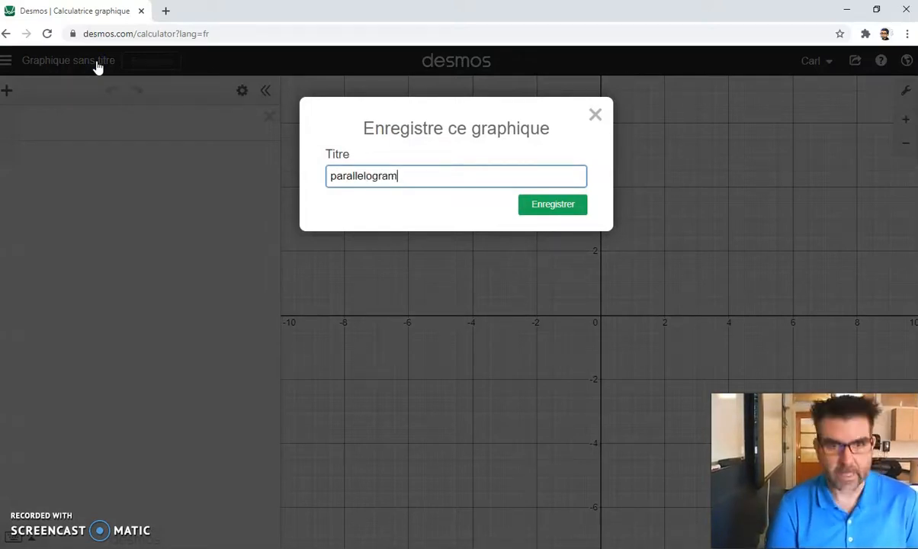
text(me)
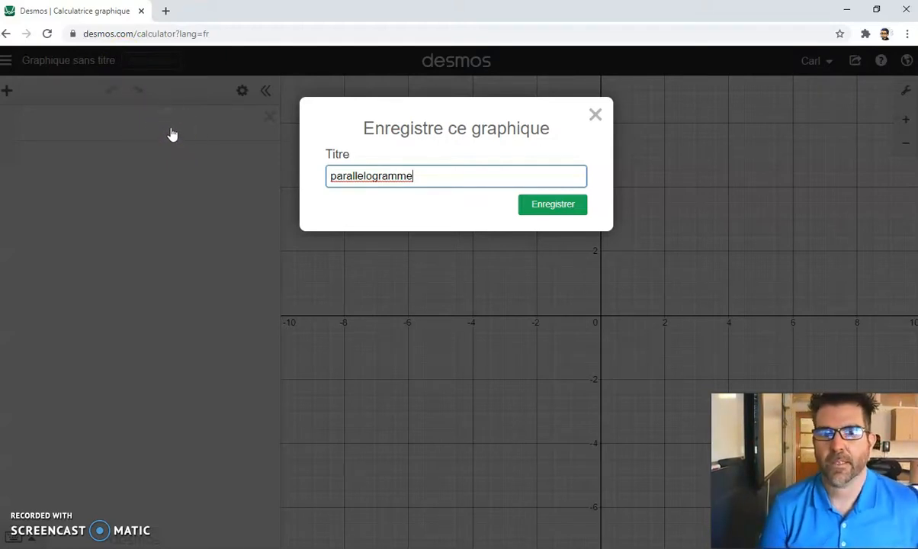
click(536, 205)
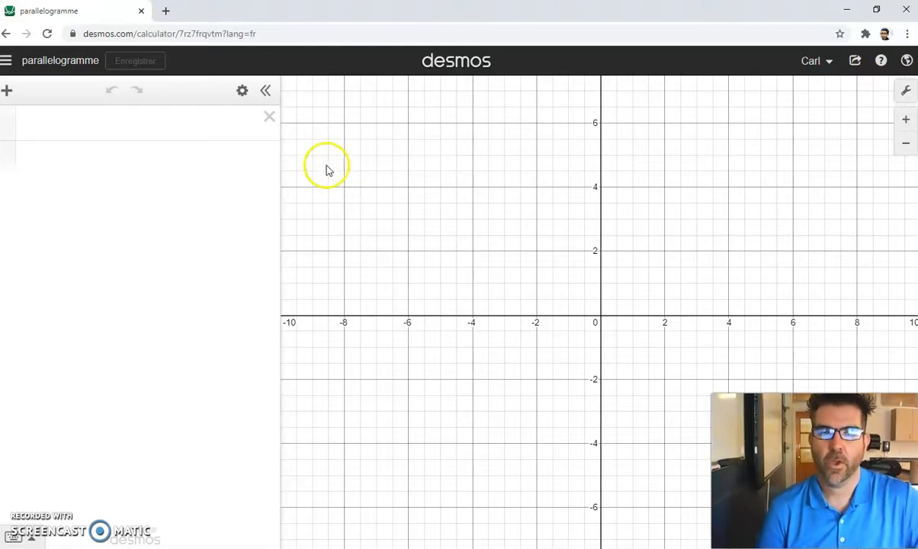
Enter the equation y = 5 in the first expression line
click(163, 127)
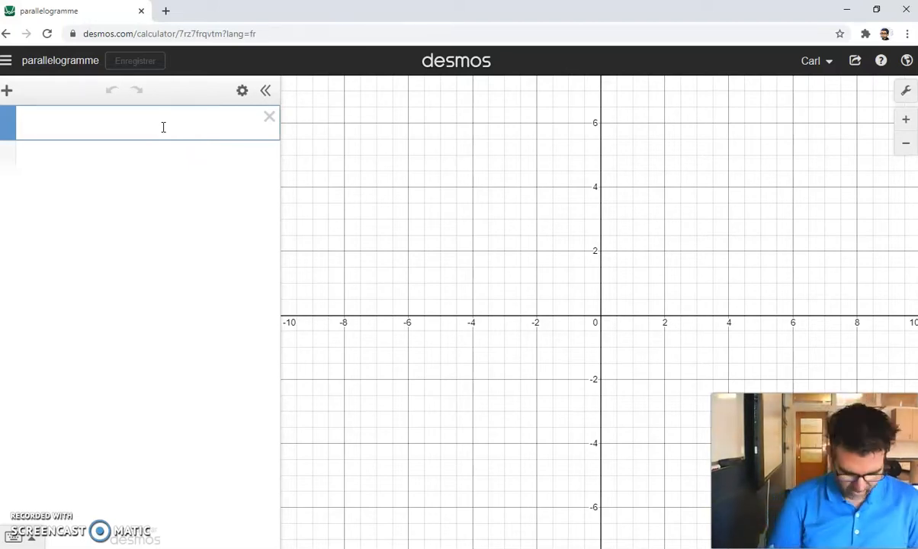
text(y = )
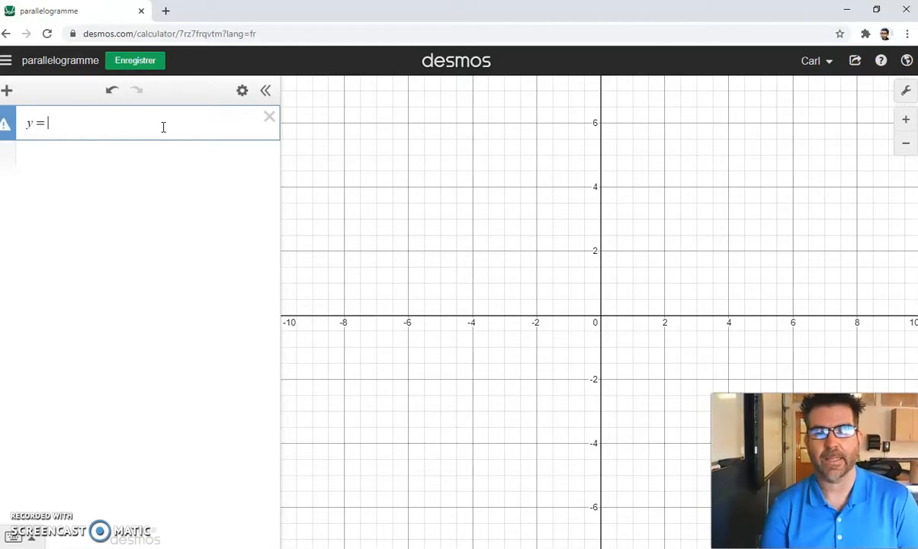
text(5)
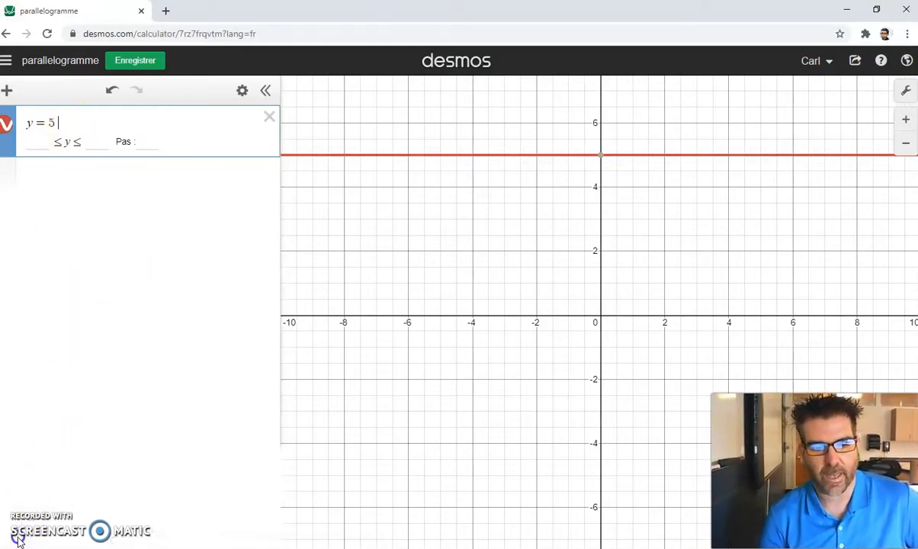
Restrict the y = 5 line with the condition {−1 ≤ x ≤ 6}
click(15, 538)
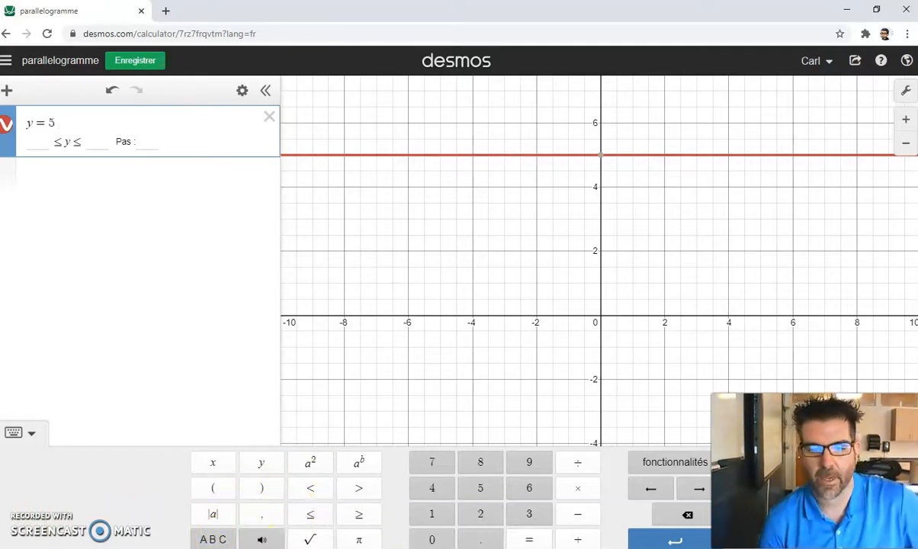
click(213, 539)
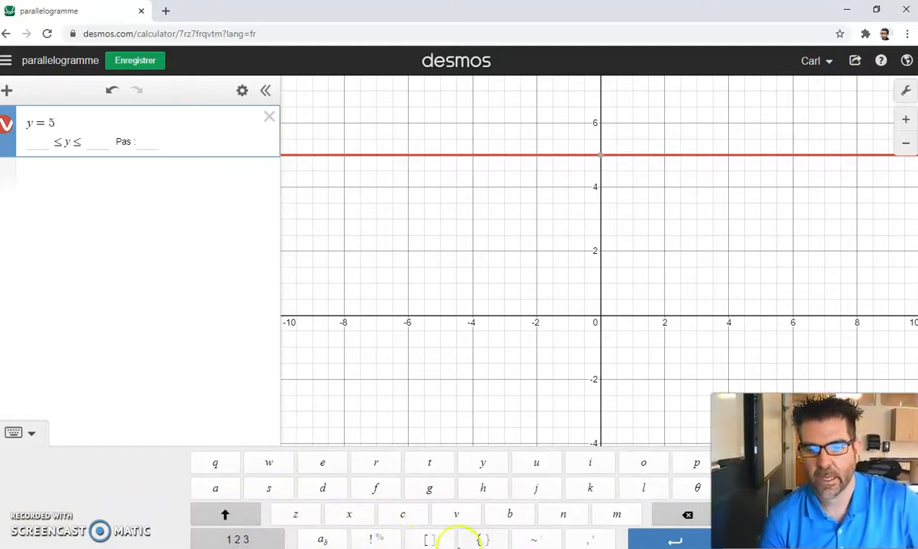
click(479, 539)
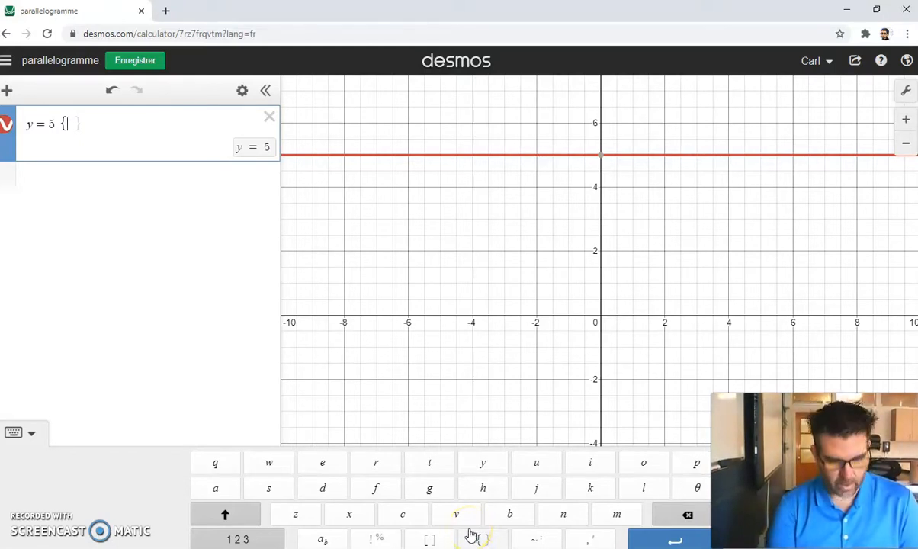
text(1)
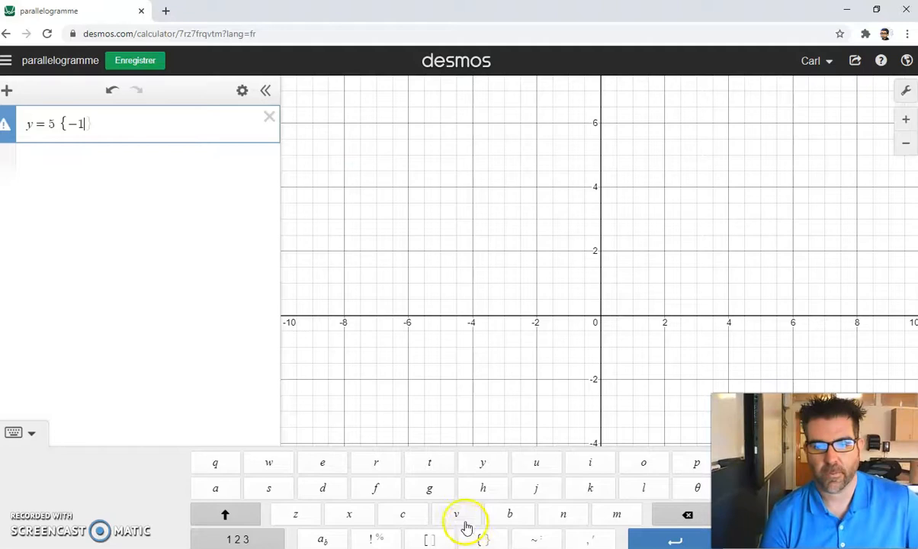
click(279, 542)
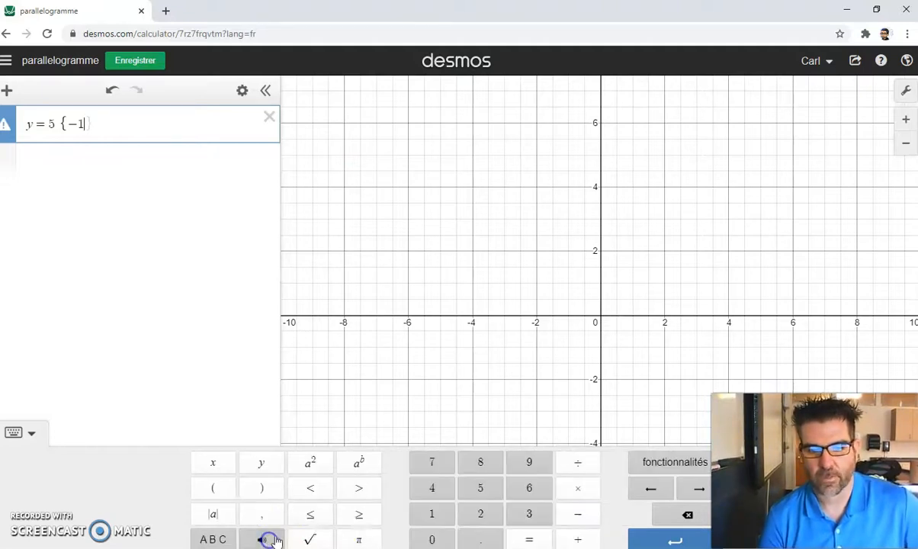
click(314, 517)
click(216, 466)
click(303, 517)
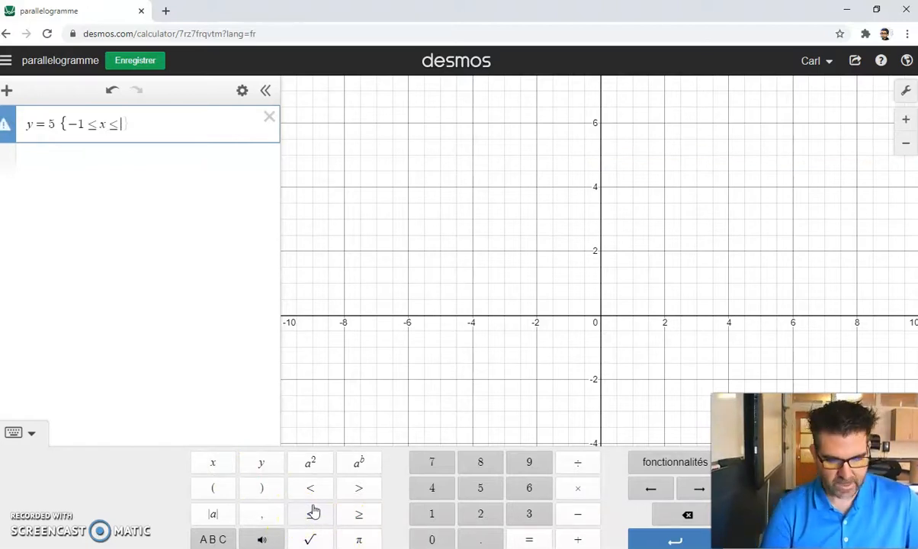
click(528, 488)
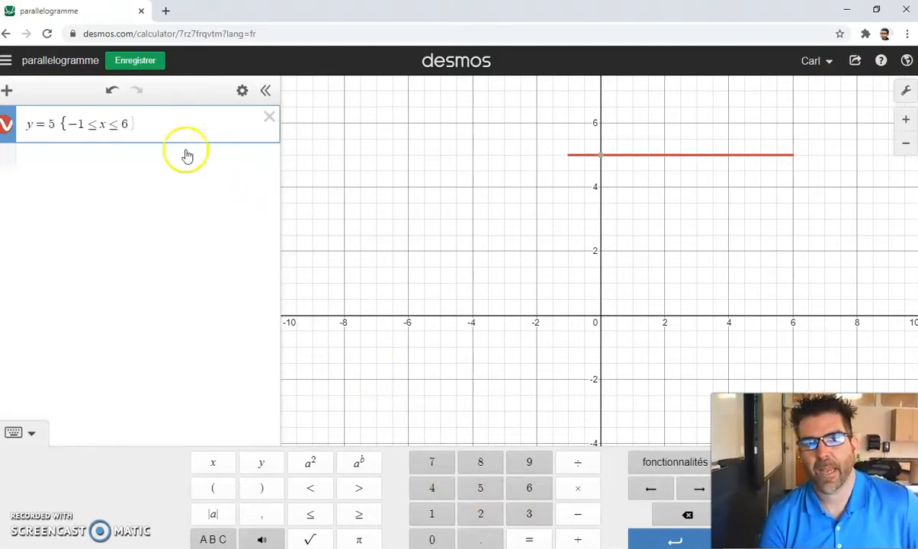
Copy the whole first expression, including its domain restriction, into a new second expression line
click(140, 159)
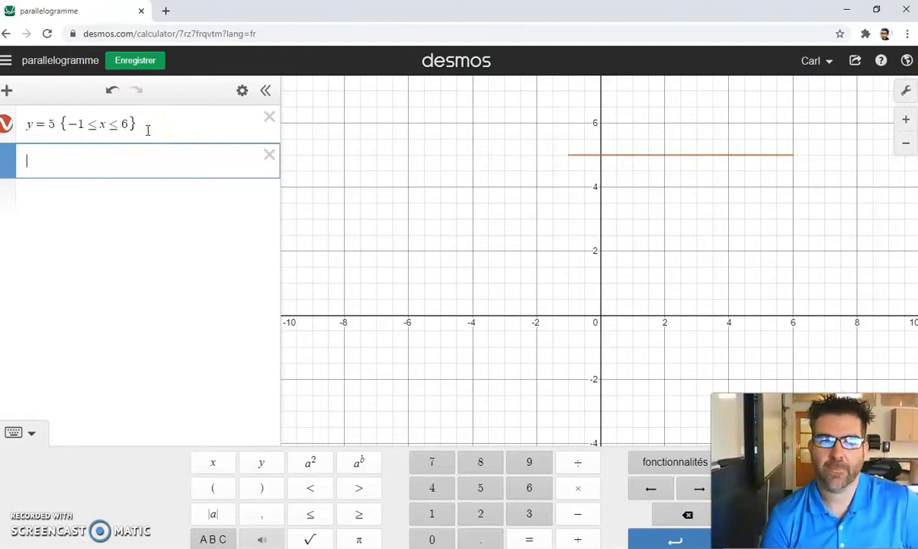
drag(147, 124, 31, 123)
right_click(31, 123)
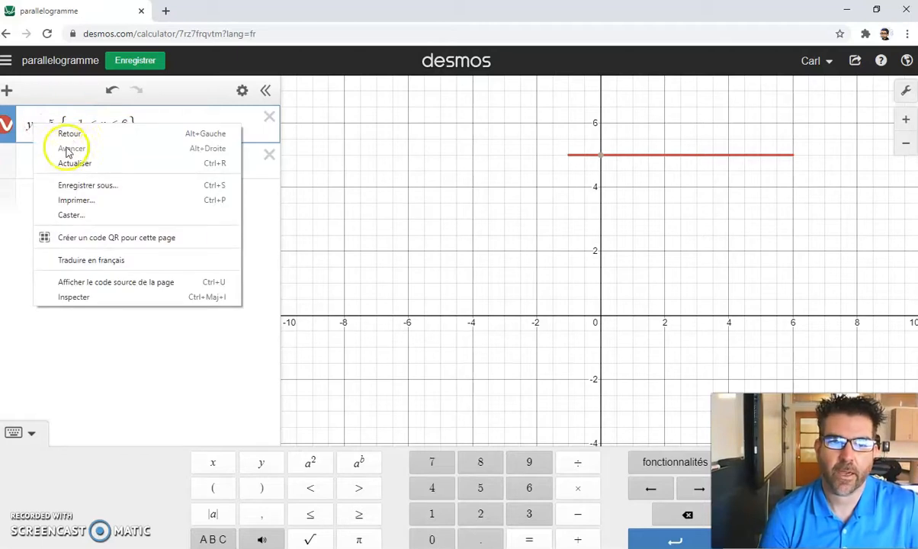
click(140, 121)
drag(139, 124, 26, 124)
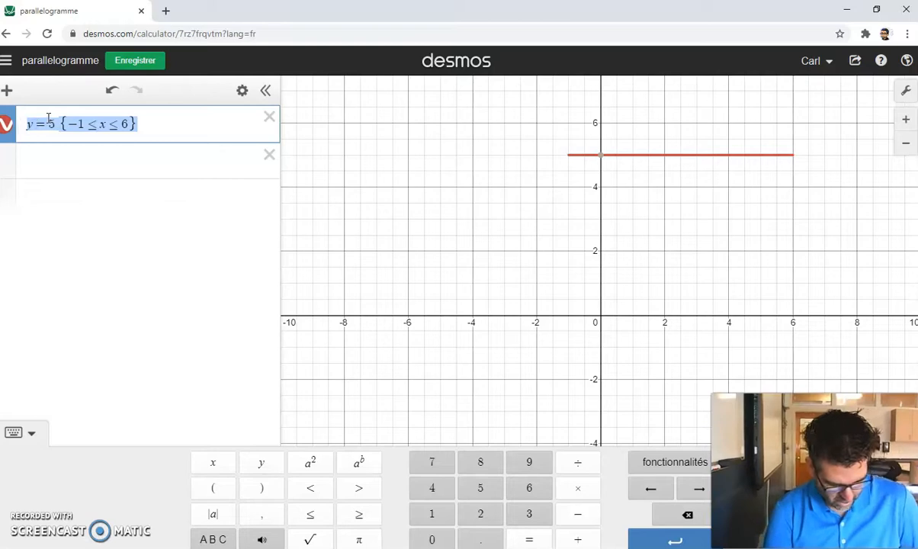
click(59, 158)
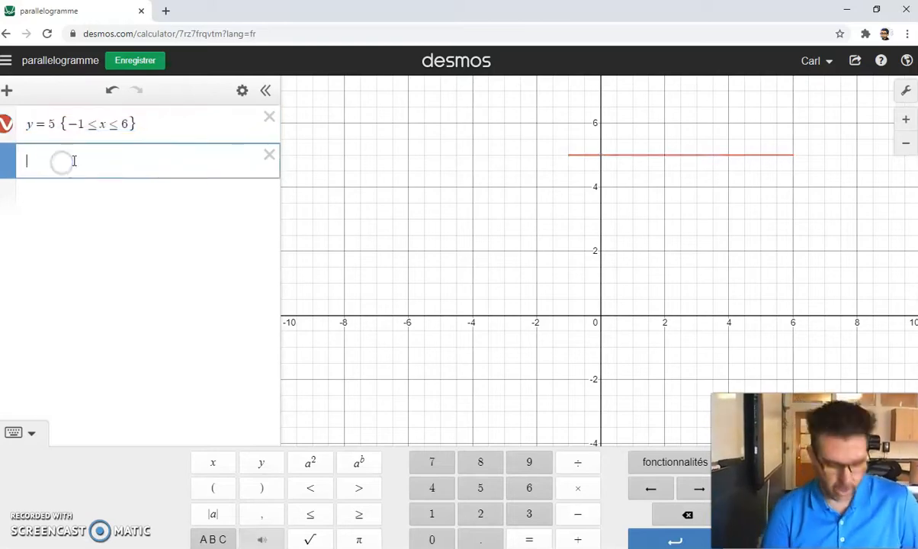
key(ctrl+v)
click(40, 123)
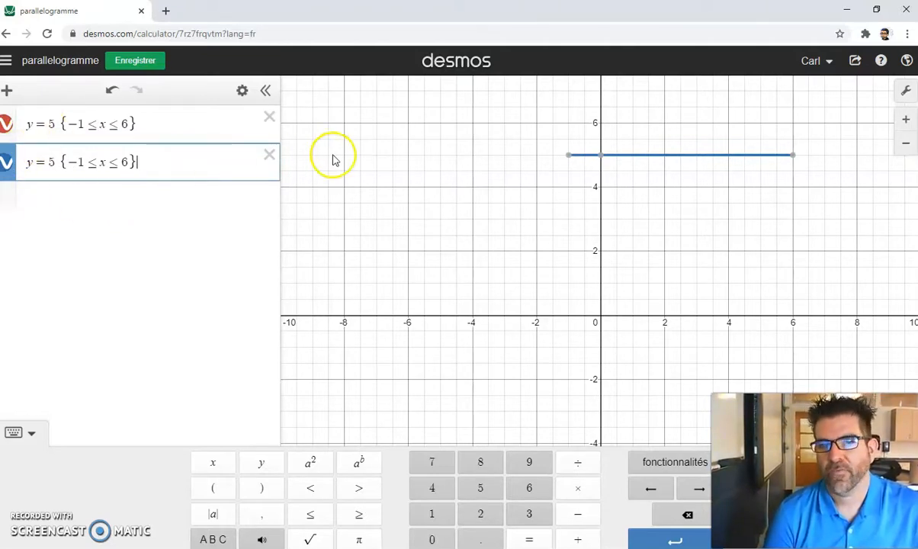
Change the second expression's equation to y = 1, keeping its domain restriction
click(52, 163)
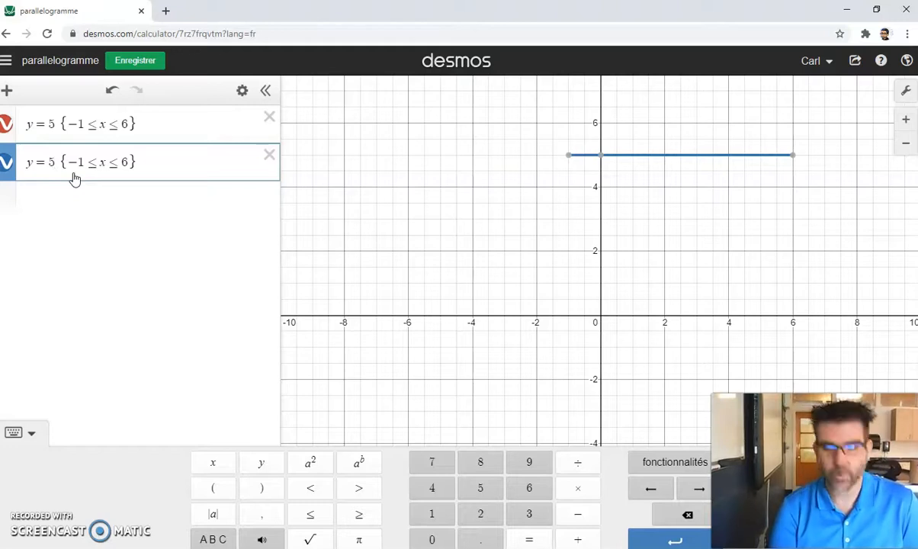
key(BackSpace)
text(1)
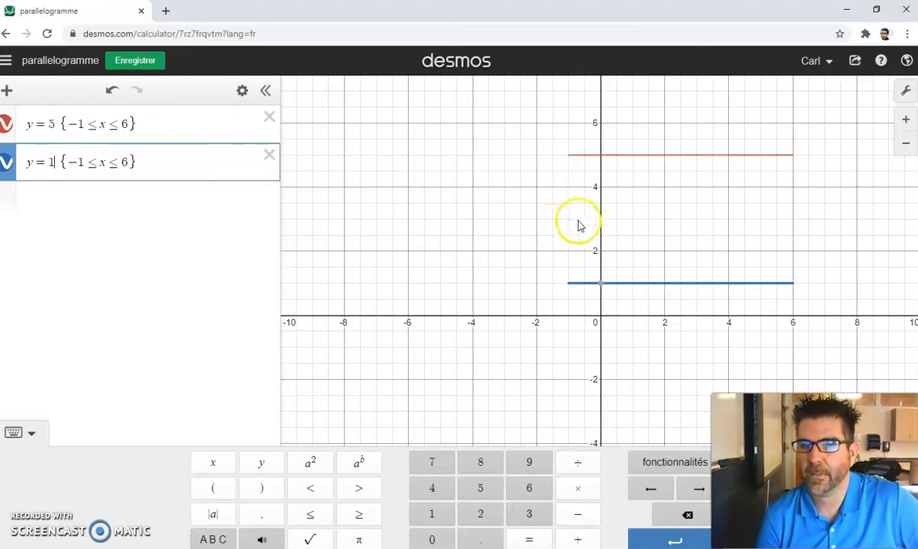
Set the second expression's domain restriction to −3 ≤ x ≤ 4
double_click(90, 164)
key(BackSpace)
text(3)
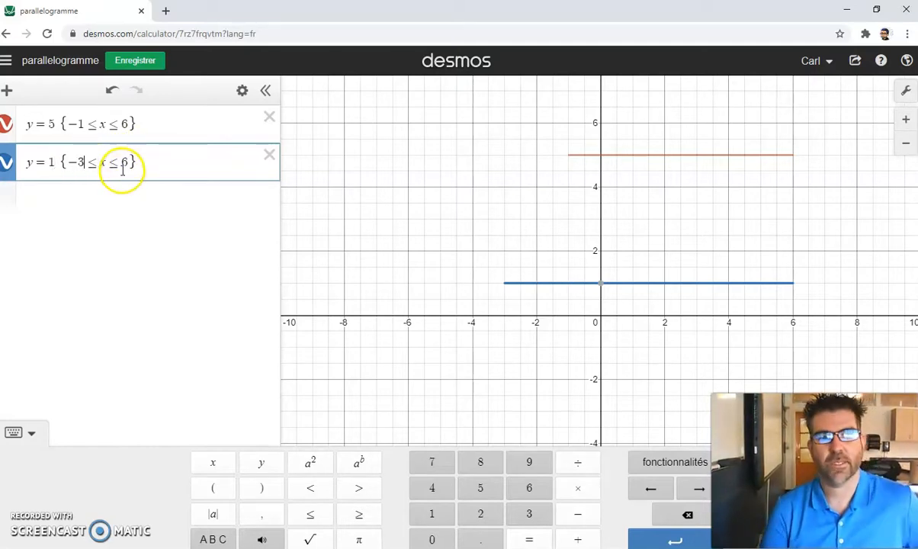
click(125, 160)
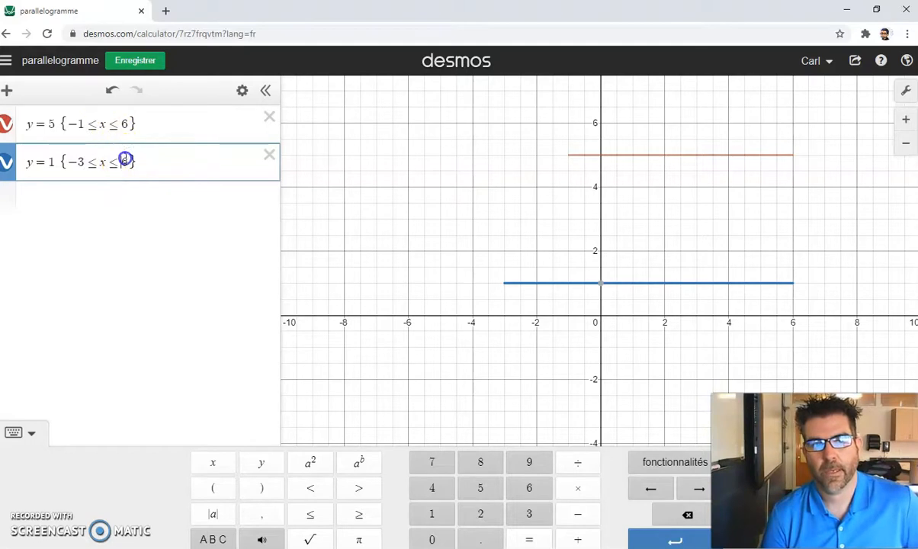
key(Right)
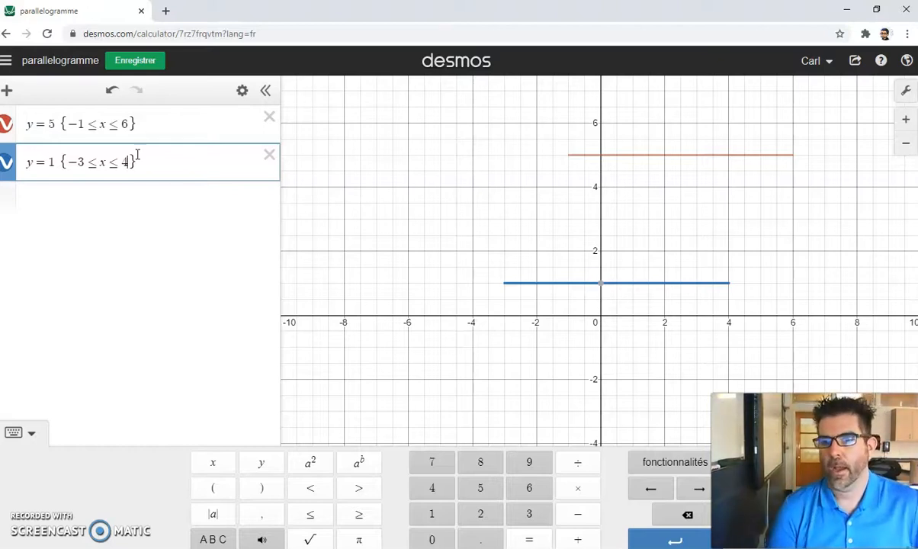
Paste the copied expression into a third line and change its equation to y = 2x + 7
click(134, 191)
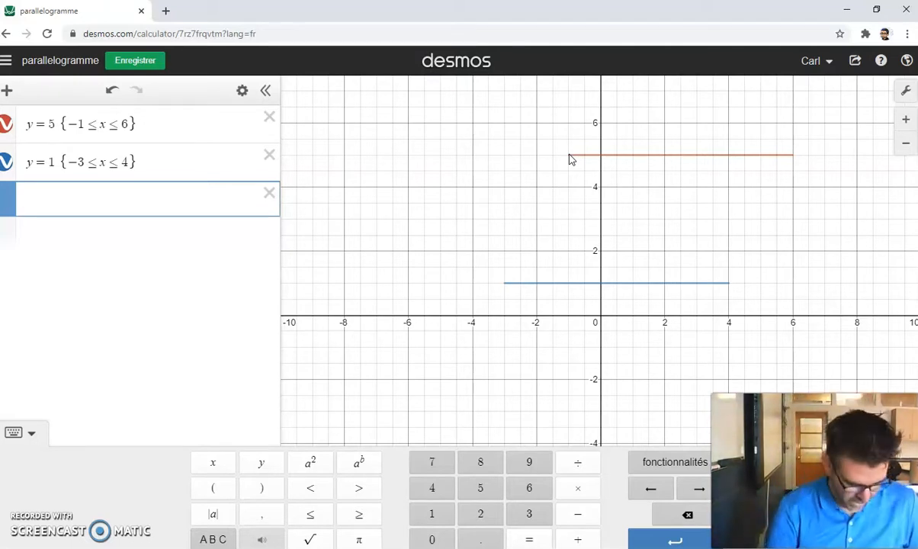
key(ctrl+v)
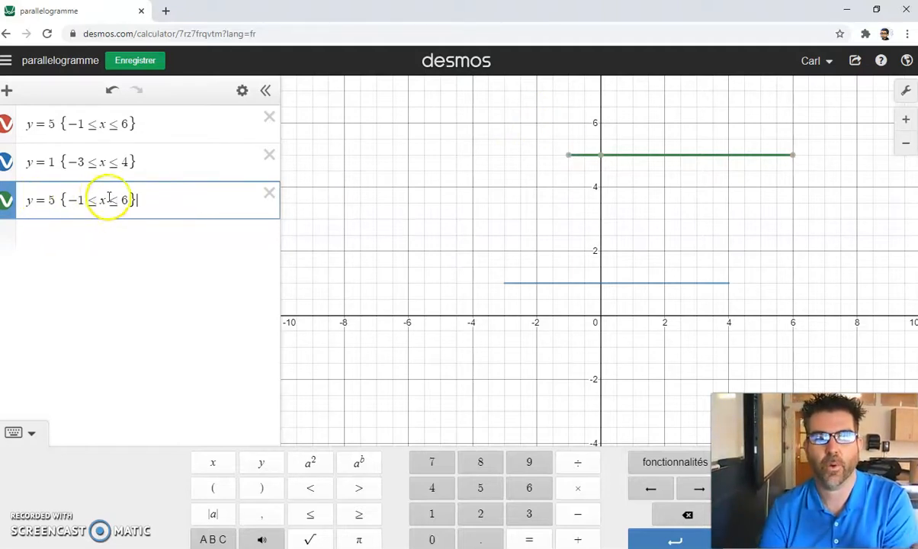
click(53, 199)
key(BackSpace)
text(2x )
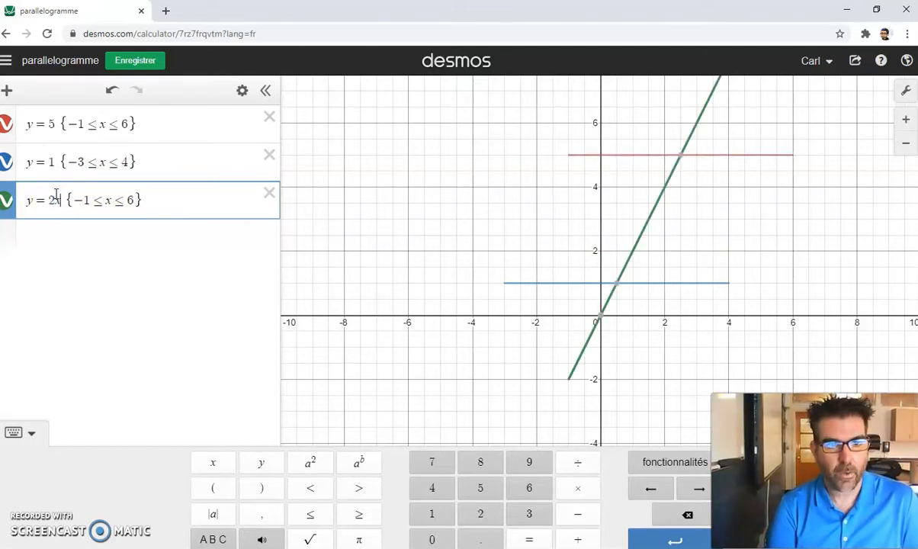
text(=)
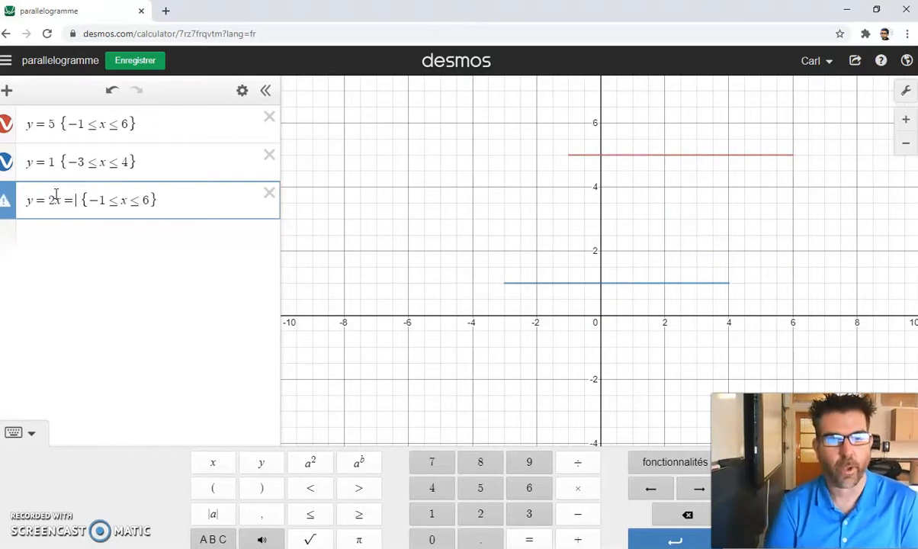
key(BackSpace)
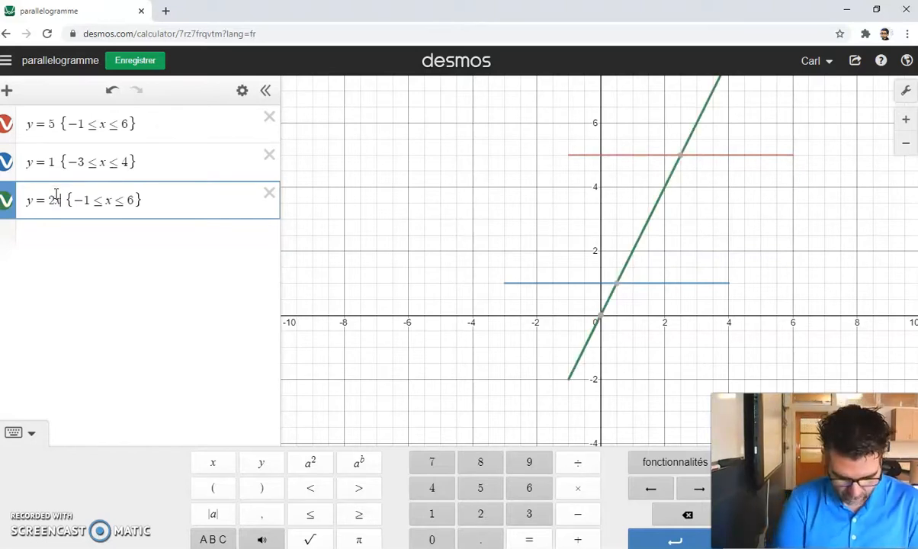
text(+1)
text(7)
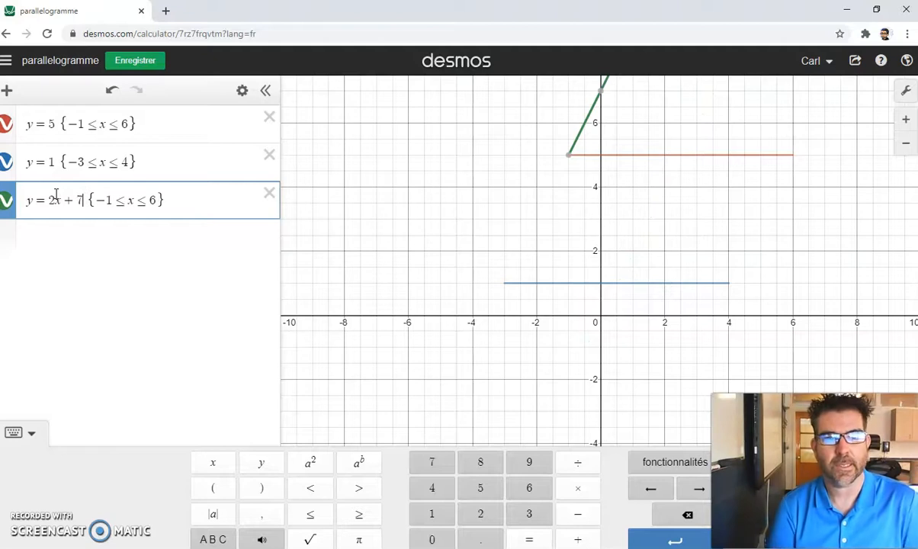
Remove the domain restriction from the third expression, leaving only y = 2x + 7
click(165, 199)
drag(165, 199, 130, 200)
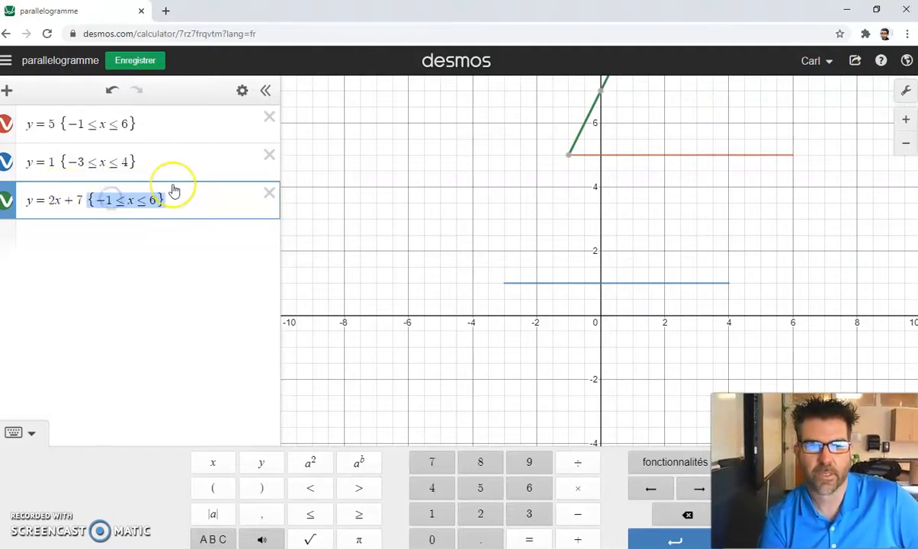
key(BackSpace)
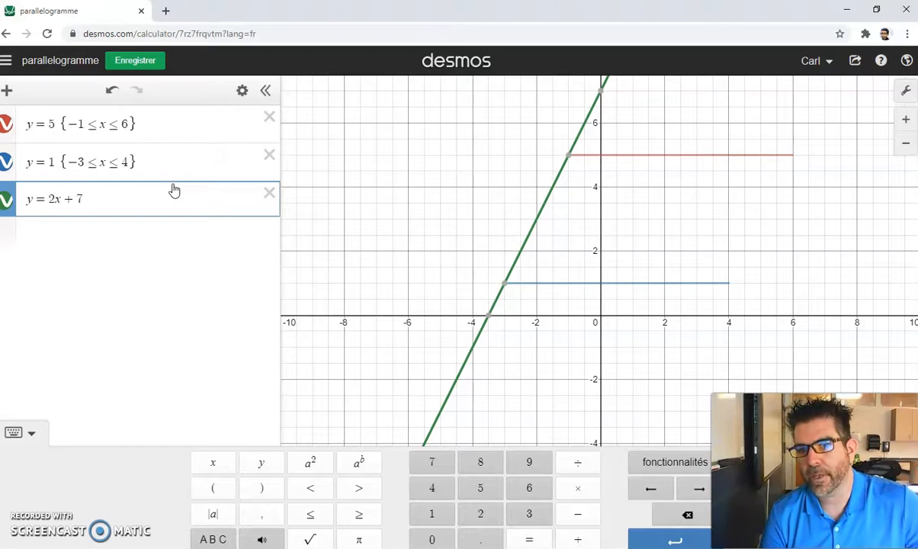
mouse_move(507, 288)
mouse_move(568, 162)
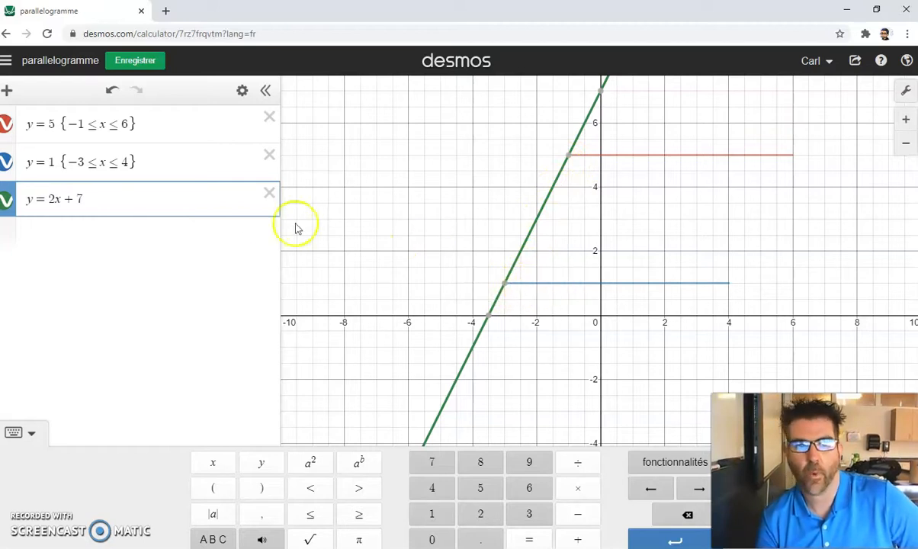
Copy the second expression's domain restriction onto y = 2x + 7 and set its upper bound to −1
drag(136, 161, 72, 160)
key(ctrl+c)
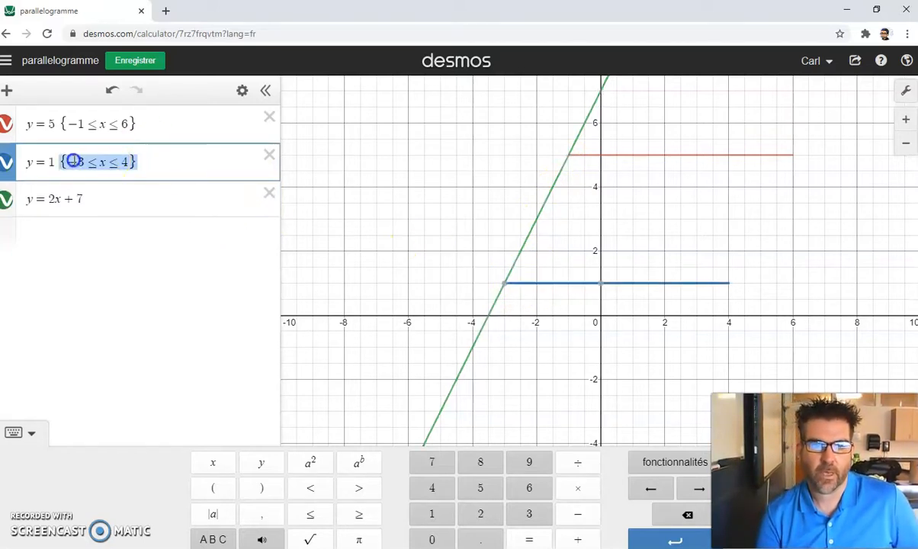
click(117, 205)
key(ctrl+v)
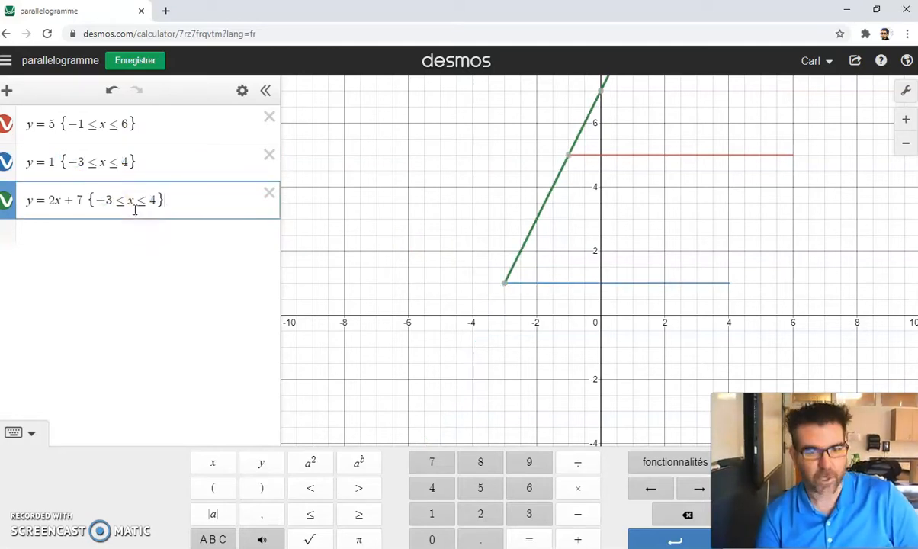
click(152, 200)
key(BackSpace)
text(-1)
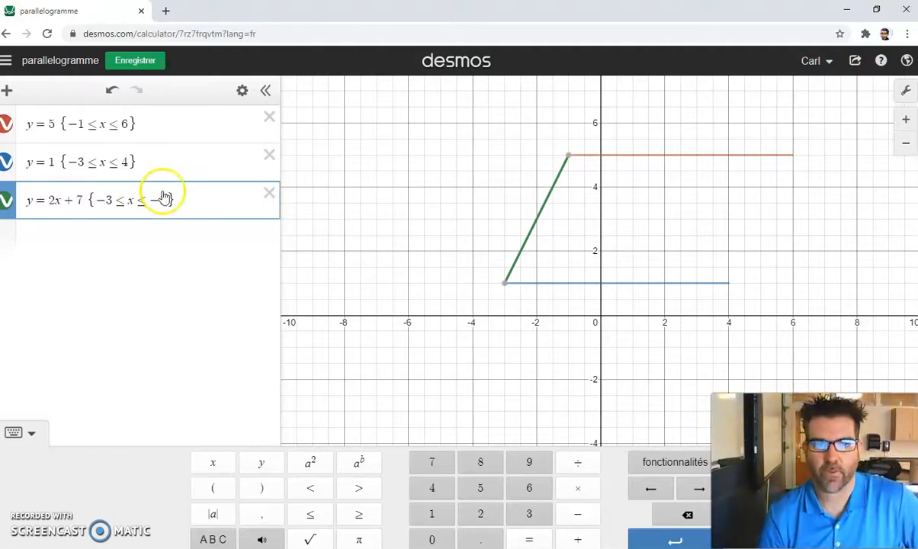
Copy the whole third expression, including its domain restriction, into a new fourth expression line
drag(176, 199, 34, 191)
key(ctrl+c)
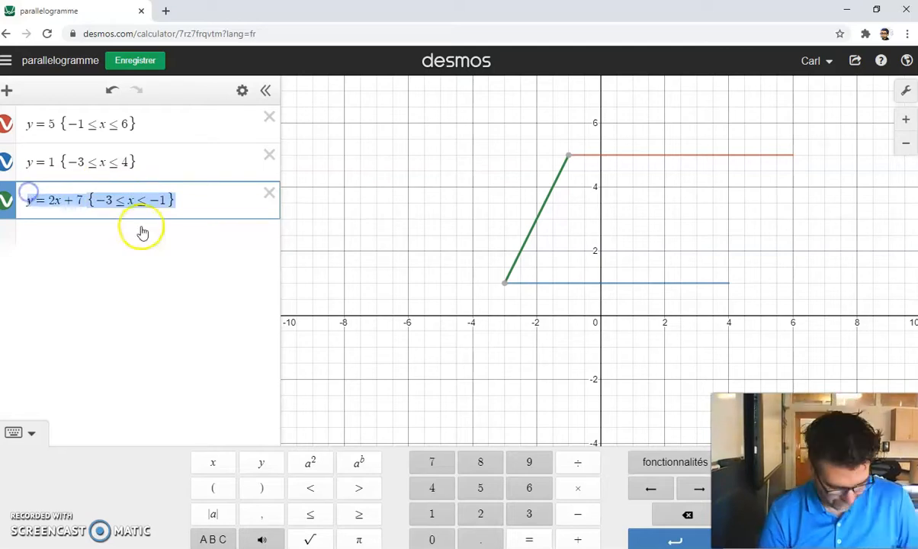
click(128, 246)
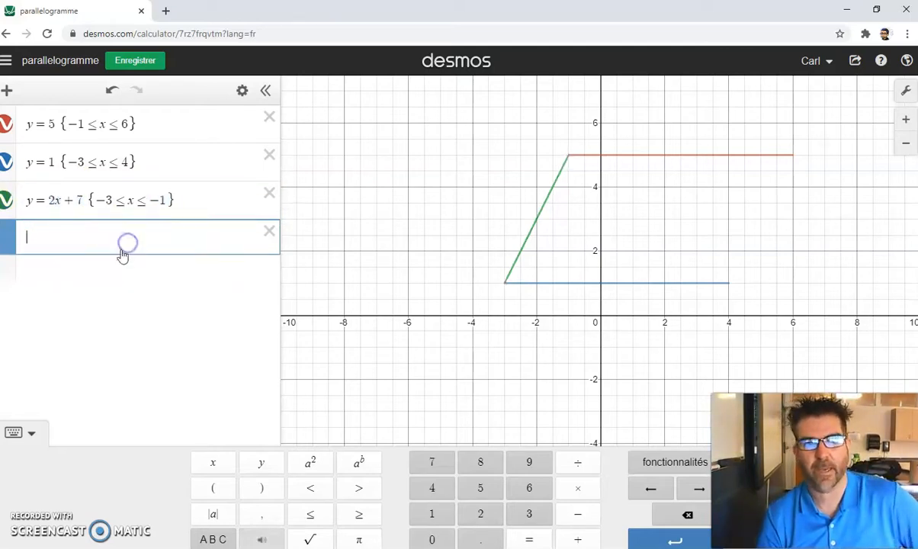
key(ctrl+v)
click(136, 240)
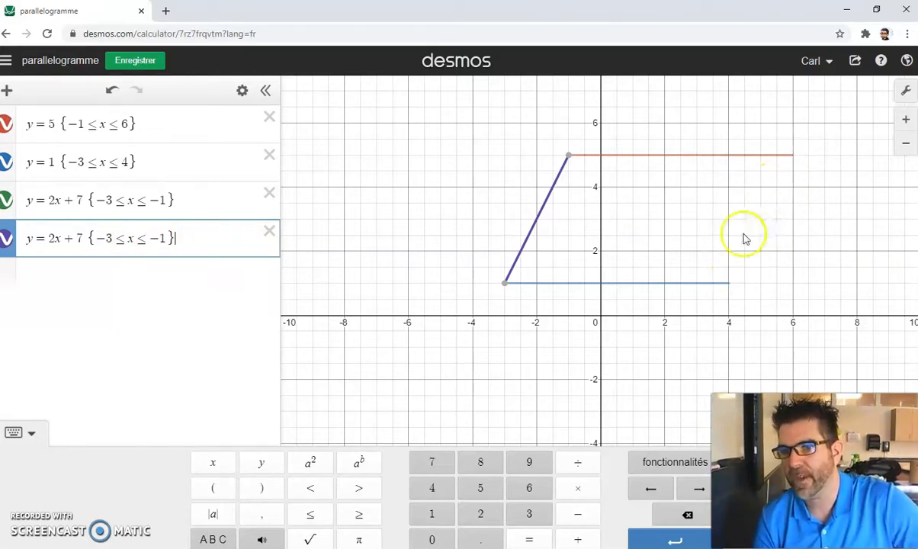
Check the coordinates of the right-hand endpoints of the y = 1 and y = 5 segments on the graph
click(729, 288)
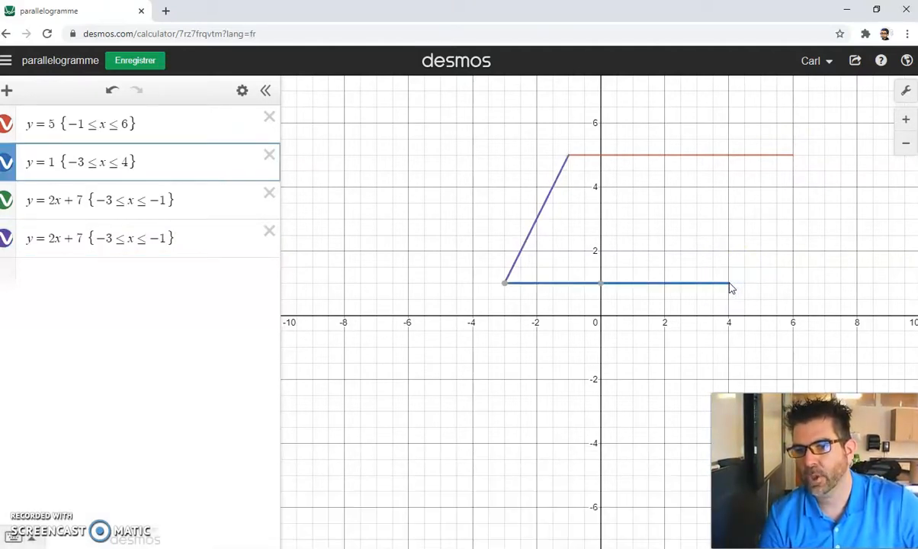
click(730, 284)
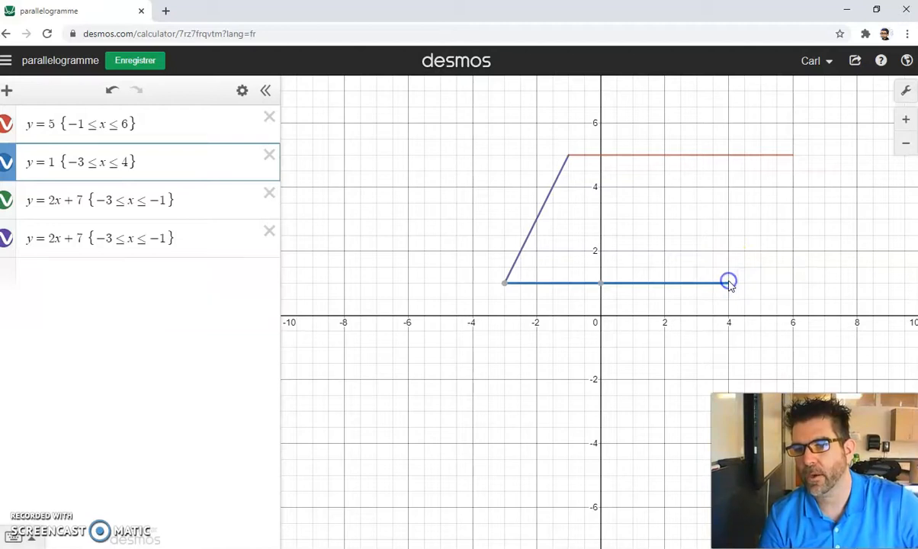
click(729, 283)
drag(730, 285, 731, 285)
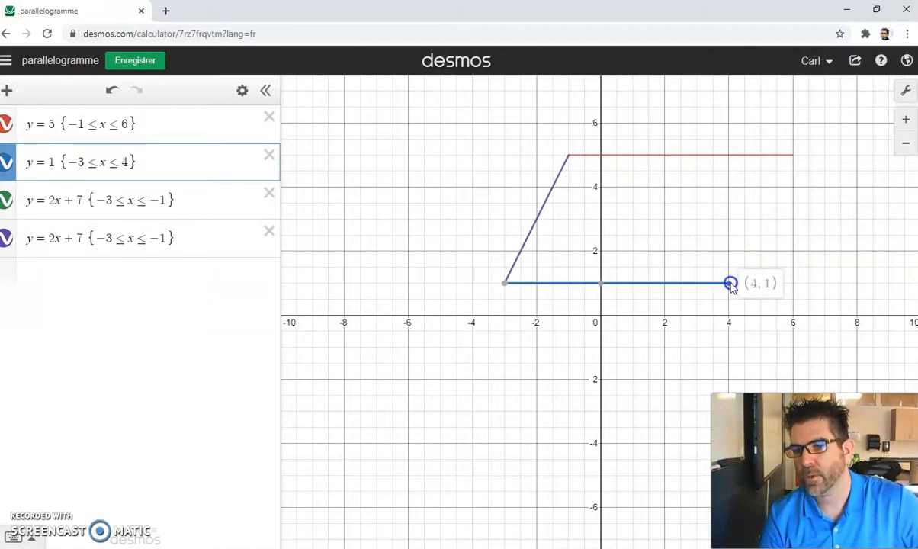
click(794, 157)
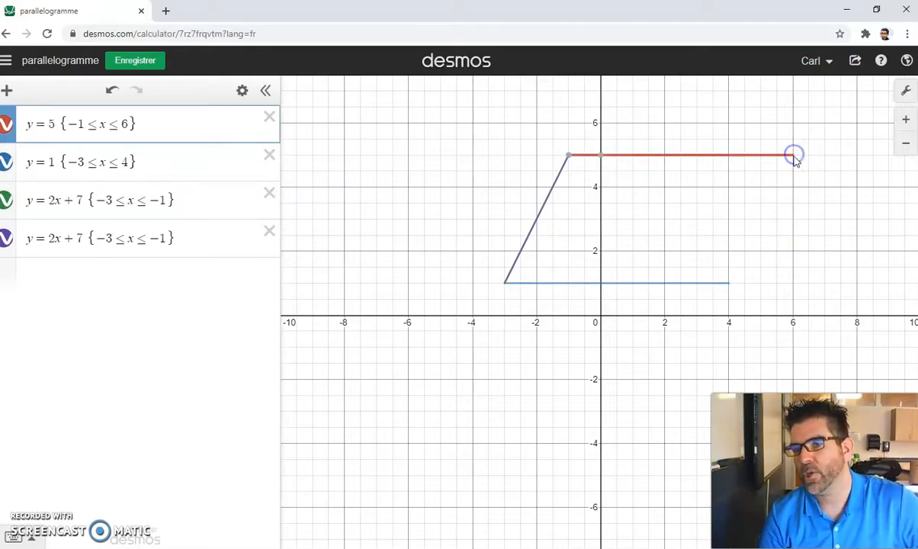
Change the fourth expression's equation to y = 2x − 7 and remove its domain restriction
click(78, 237)
key(BackSpace)
key(BackSpace)
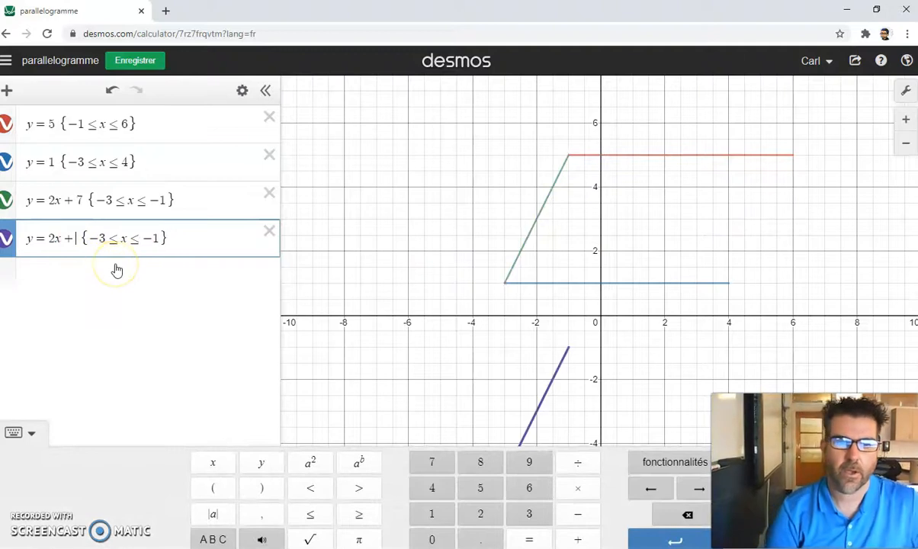
text(-)
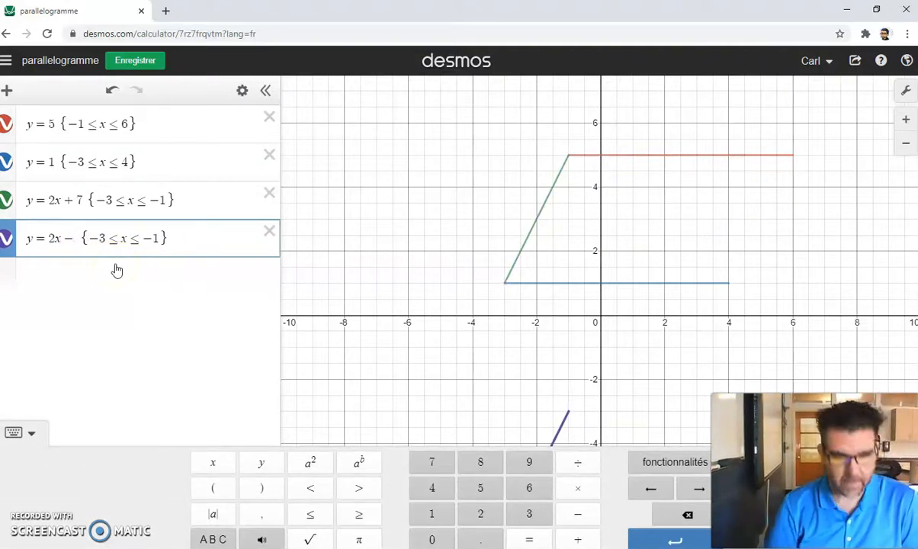
text(7)
click(150, 238)
drag(170, 234, 113, 240)
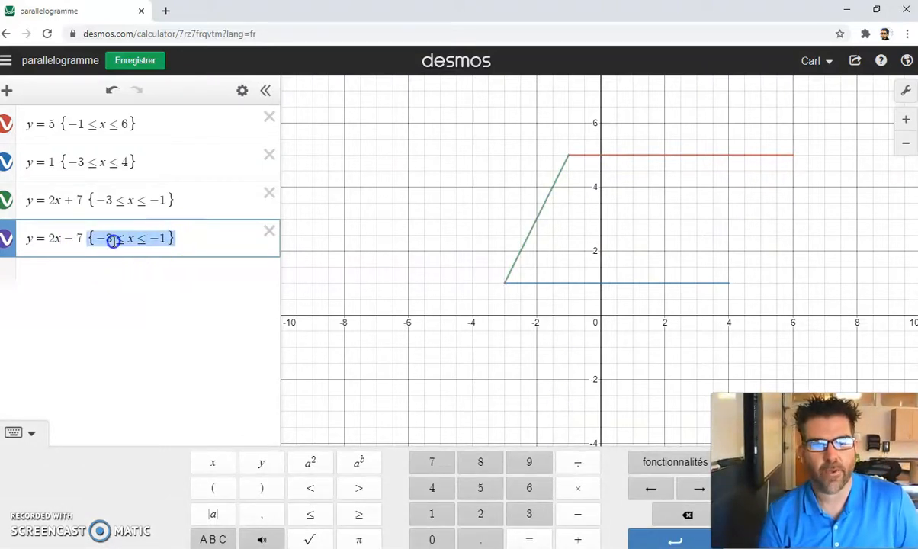
key(BackSpace)
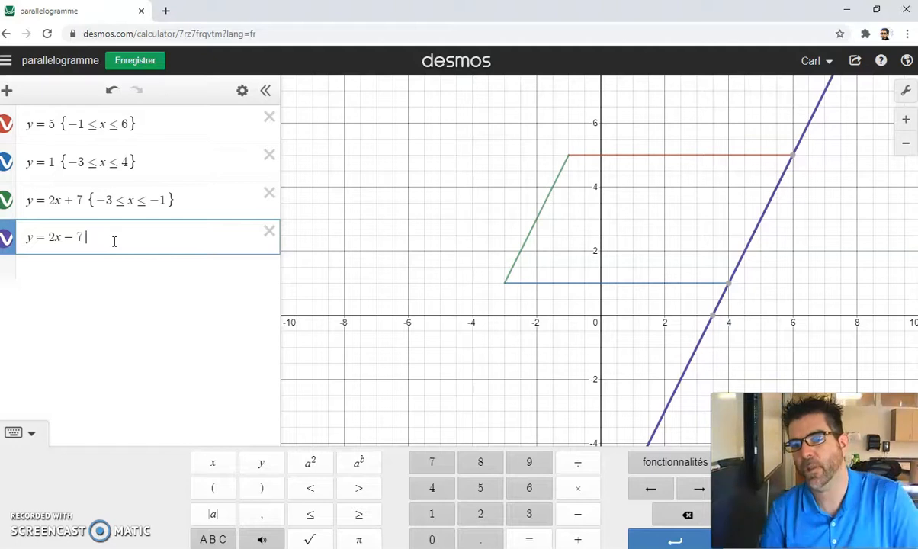
Copy the third expression's domain restriction onto y = 2x − 7 and change its bounds to 4 ≤ x ≤ 6
drag(176, 200, 120, 201)
key(ctrl+c)
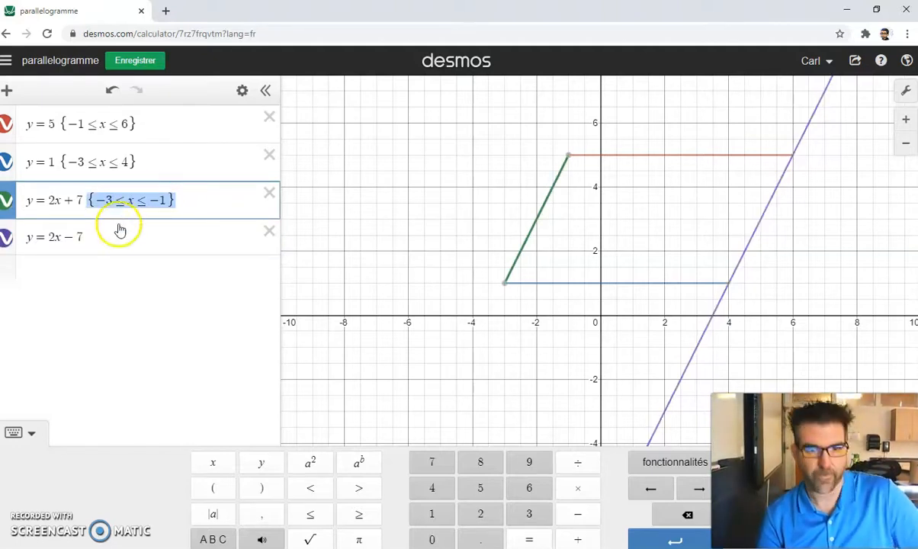
click(121, 233)
key(ctrl+v)
click(109, 239)
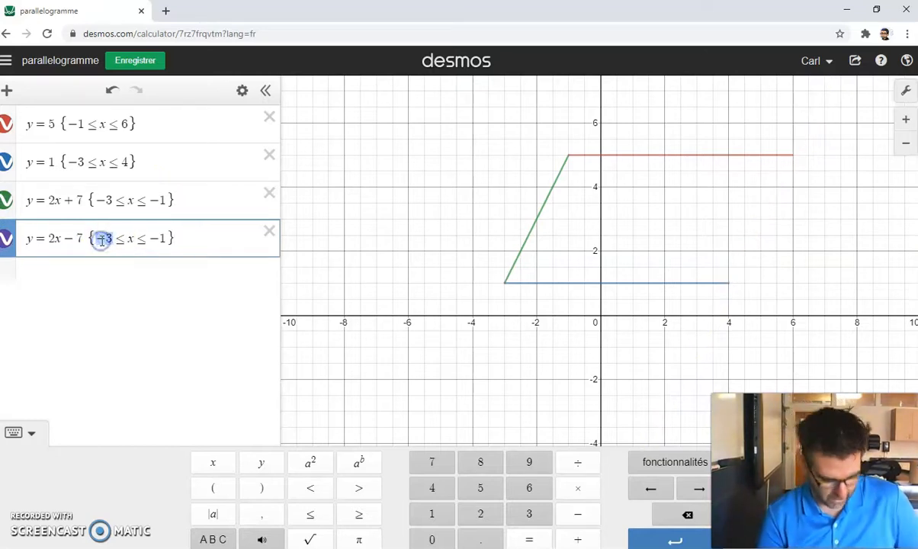
text(4)
click(149, 238)
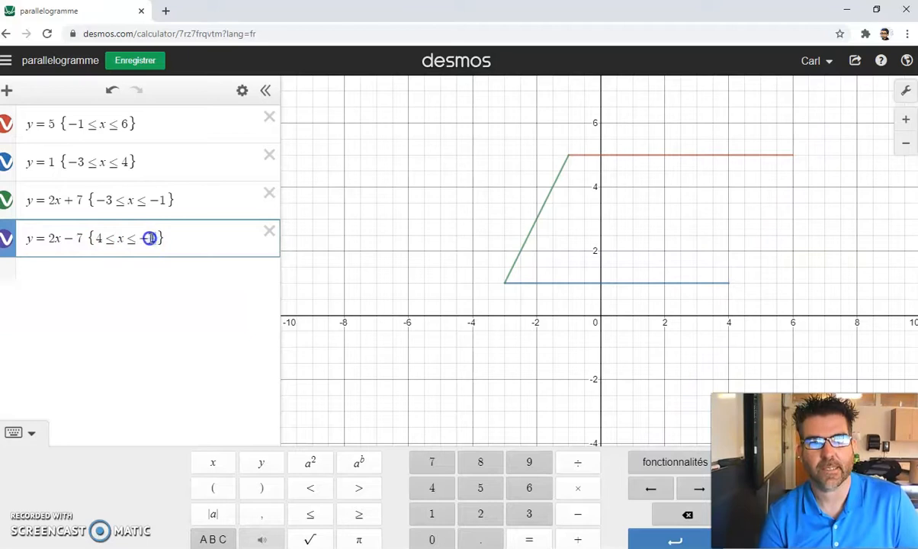
text(6)
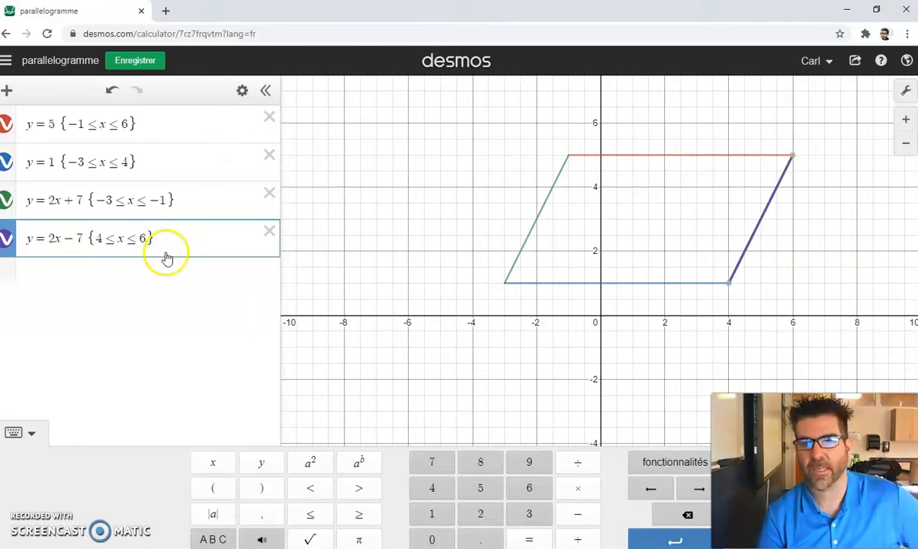
click(155, 290)
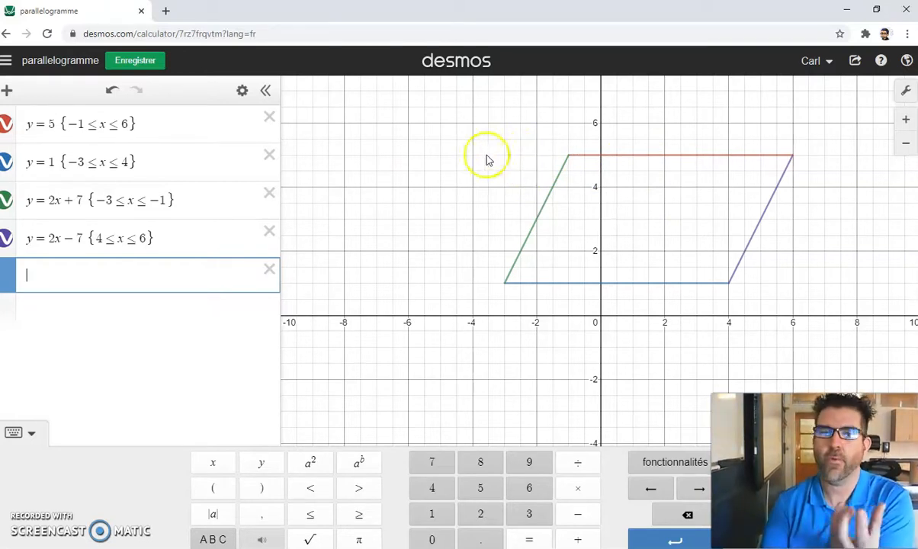
Set the line thickness of the first expression, y = 5, to 6
click(12, 127)
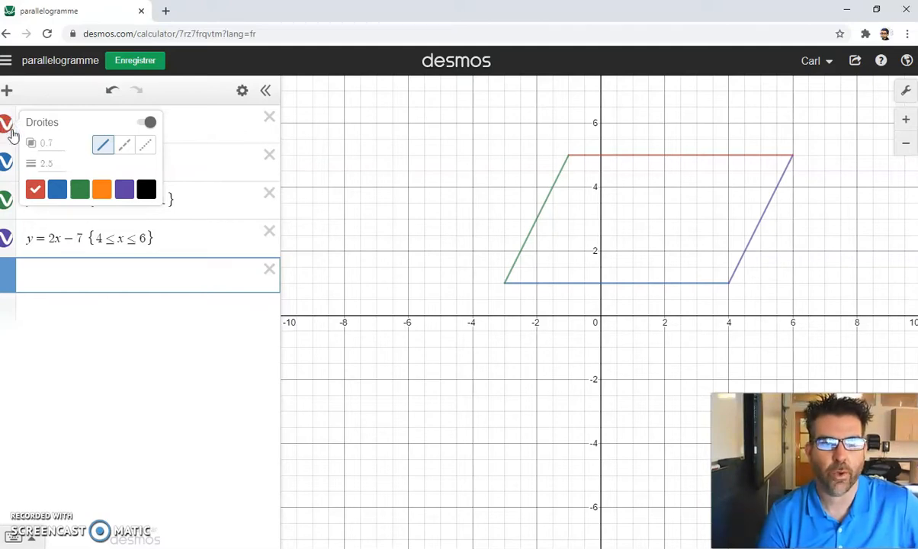
click(59, 166)
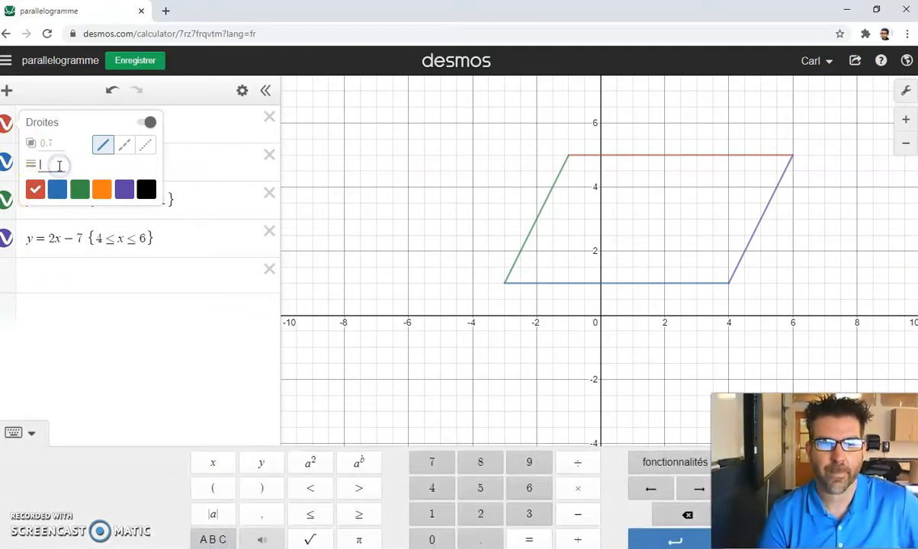
text(6)
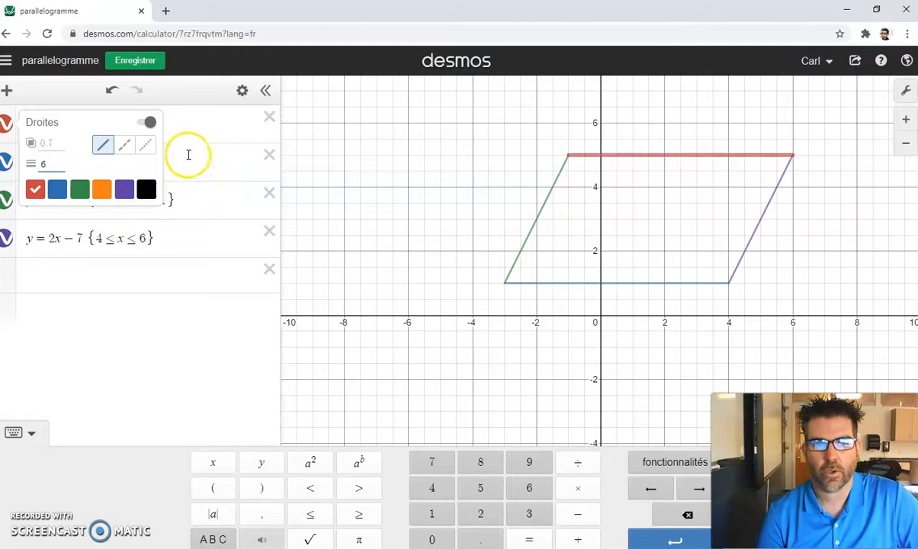
click(230, 194)
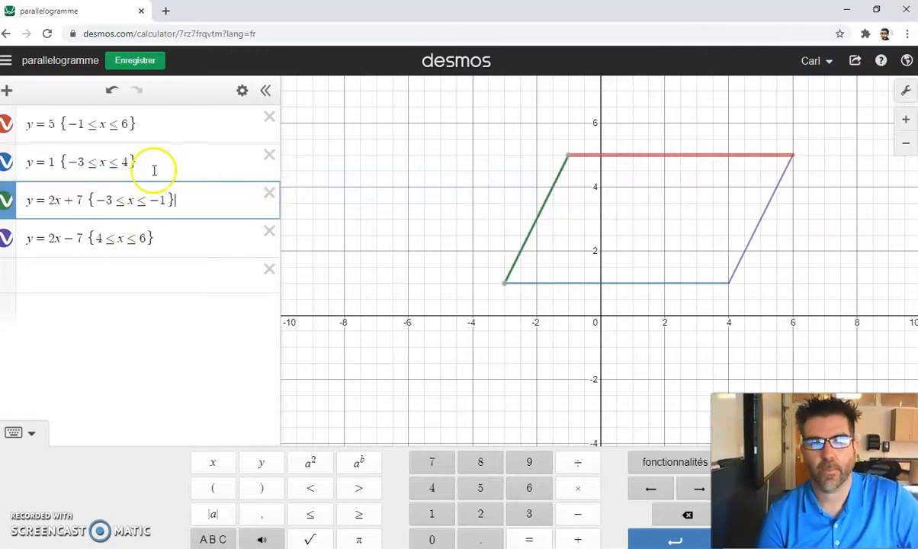
Color the y = 1 segment red and set its line thickness to 6
click(9, 165)
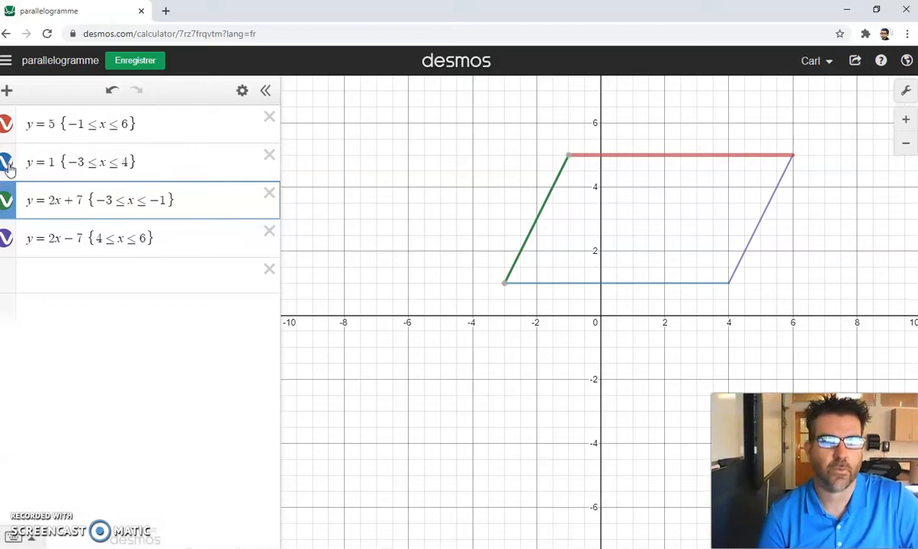
click(9, 168)
click(35, 227)
click(56, 201)
text(6)
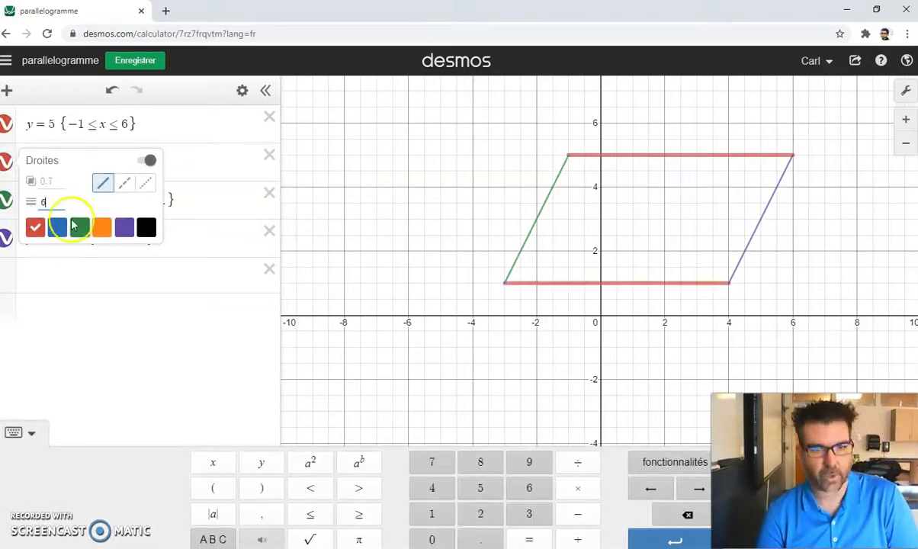
click(123, 264)
Color the y = 2x + 7 segment red and set its line thickness to 6
click(10, 200)
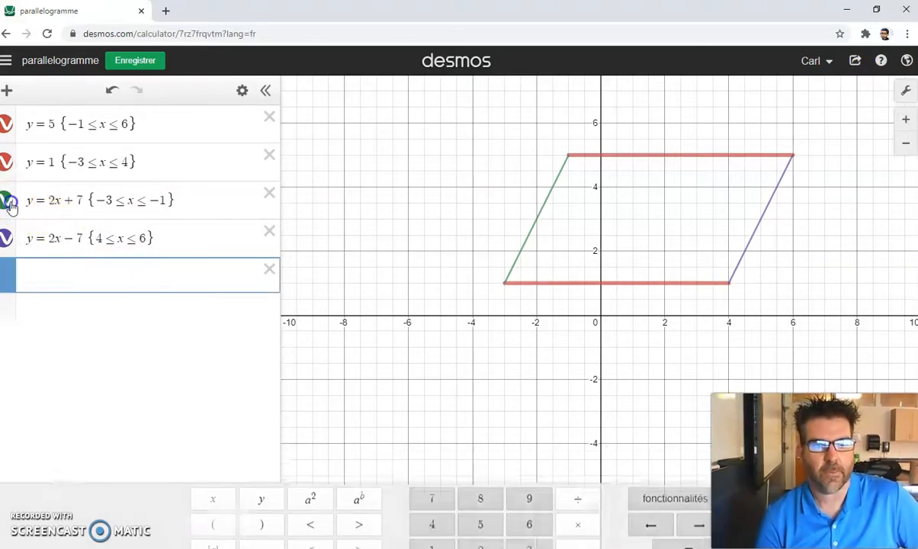
click(35, 264)
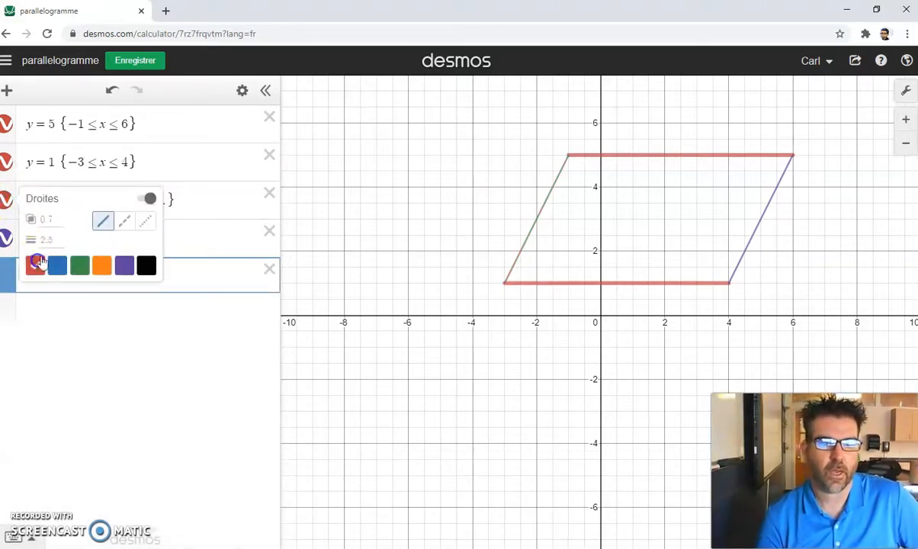
click(56, 240)
text(6)
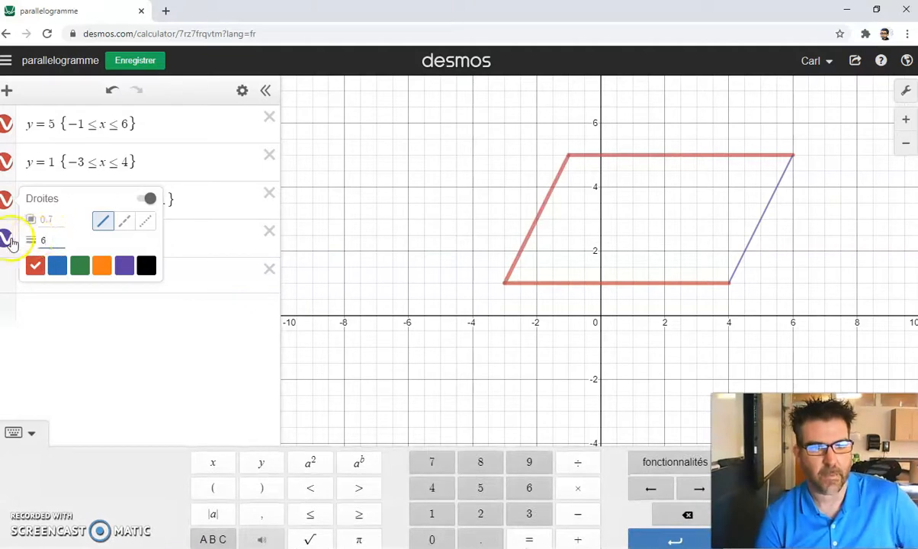
Color the y = 2x − 7 segment red and set its line thickness to 6
click(11, 241)
click(10, 241)
click(35, 303)
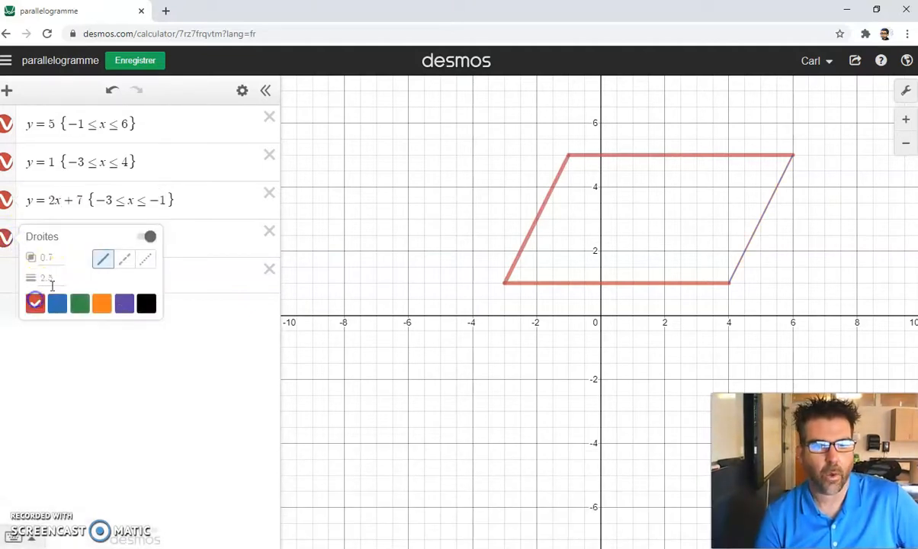
click(56, 279)
text(6)
click(114, 341)
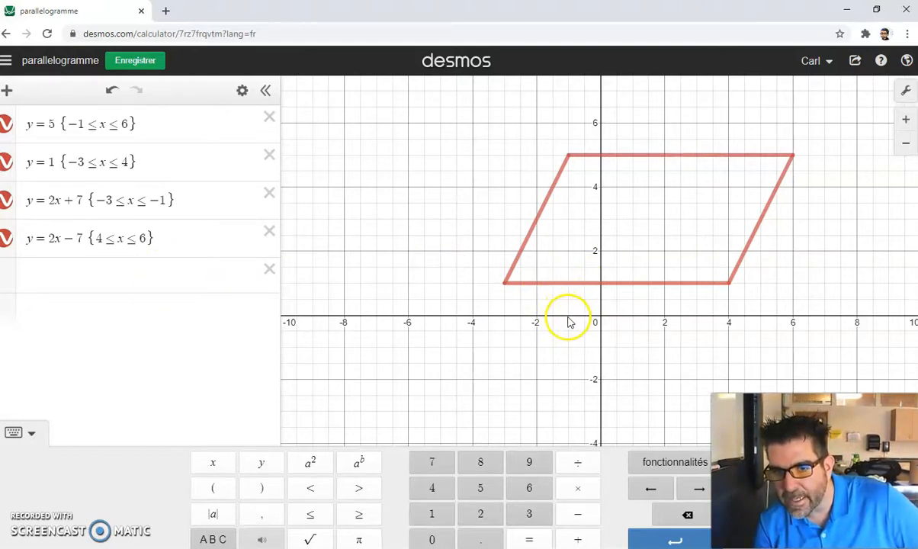
Add the vertical line x = −1 as the fifth expression
click(114, 272)
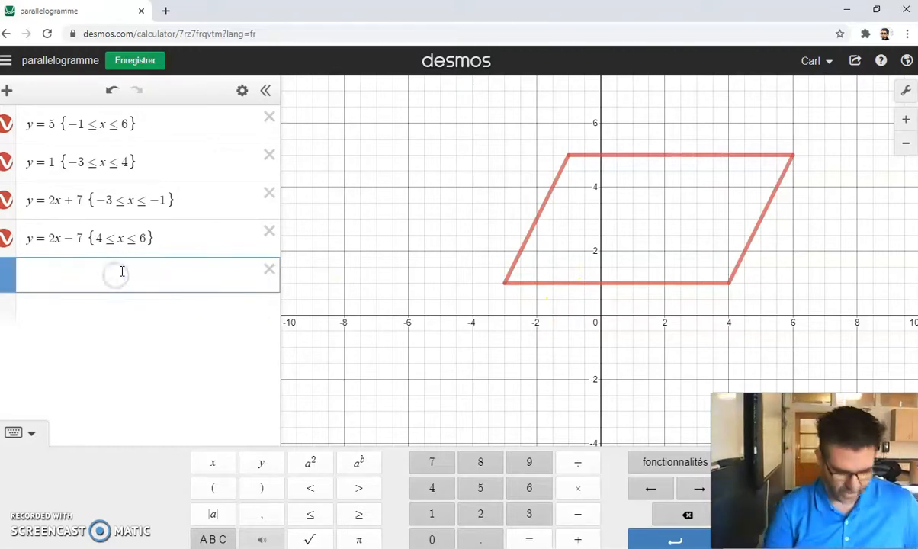
text(x=-1)
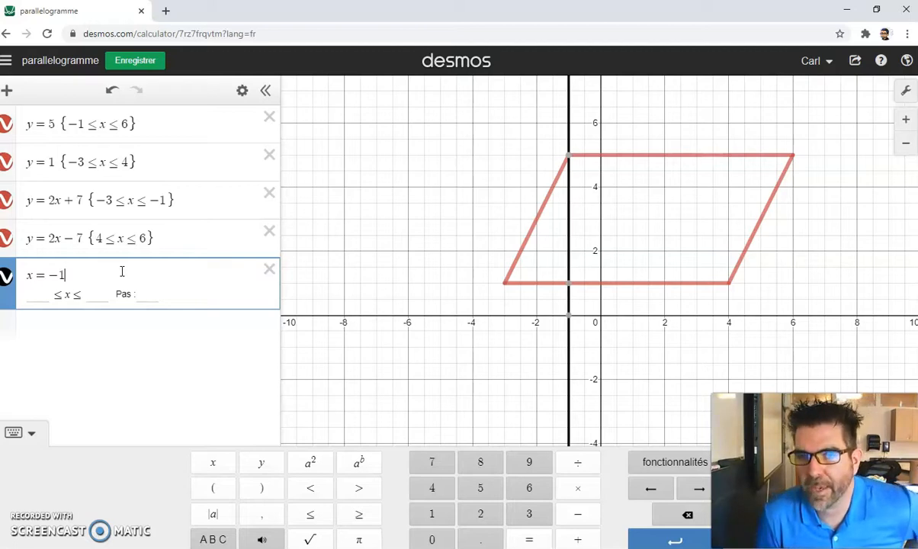
Copy the restriction {4 ≤ x ≤ 6} from the y = 2x − 7 expression and append it to x = −1
click(117, 266)
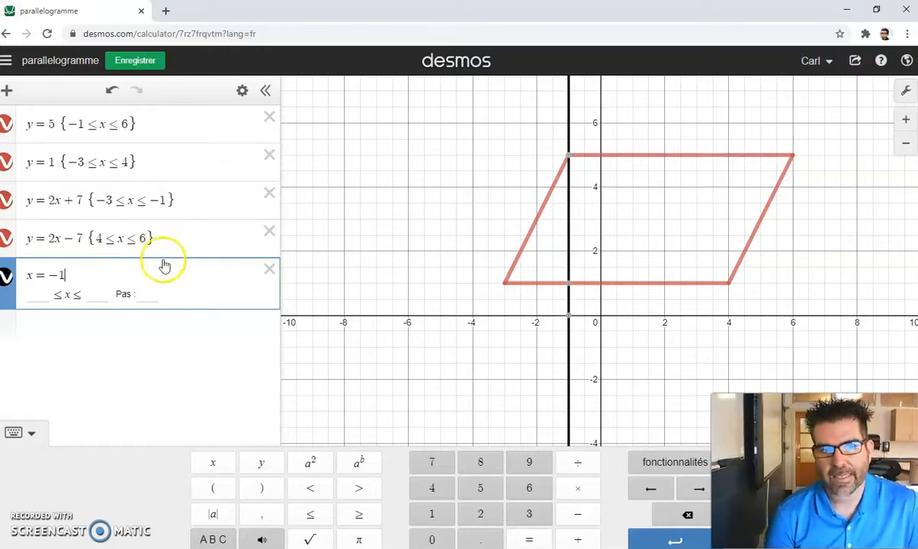
drag(158, 238, 120, 239)
key(ctrl+c)
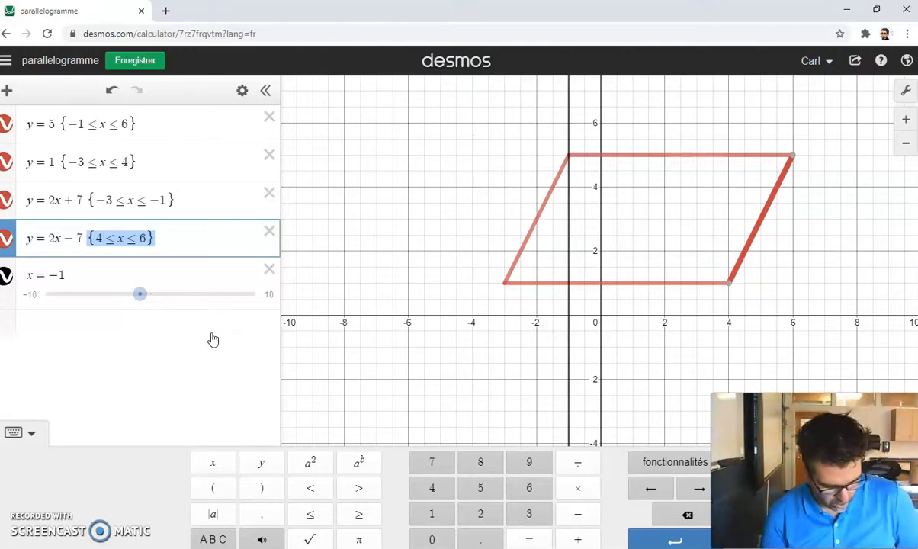
click(118, 279)
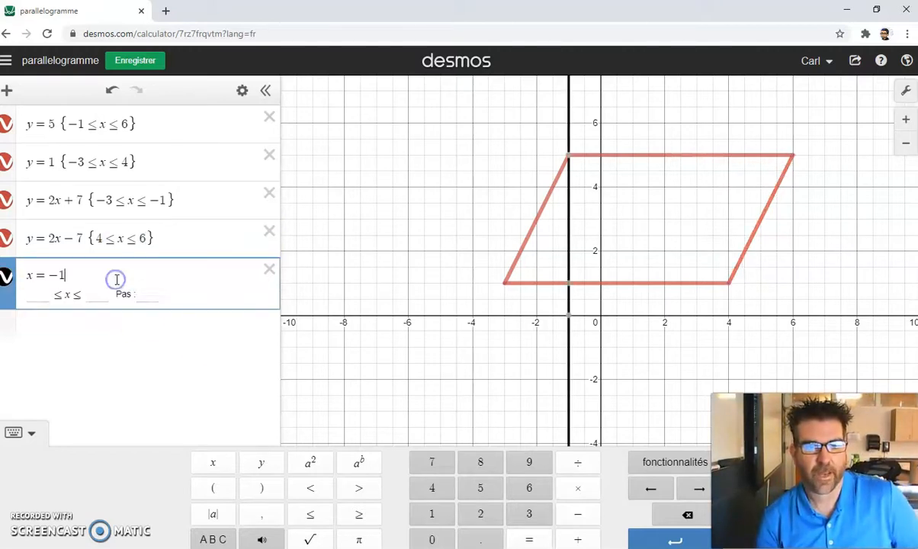
key(ctrl+v)
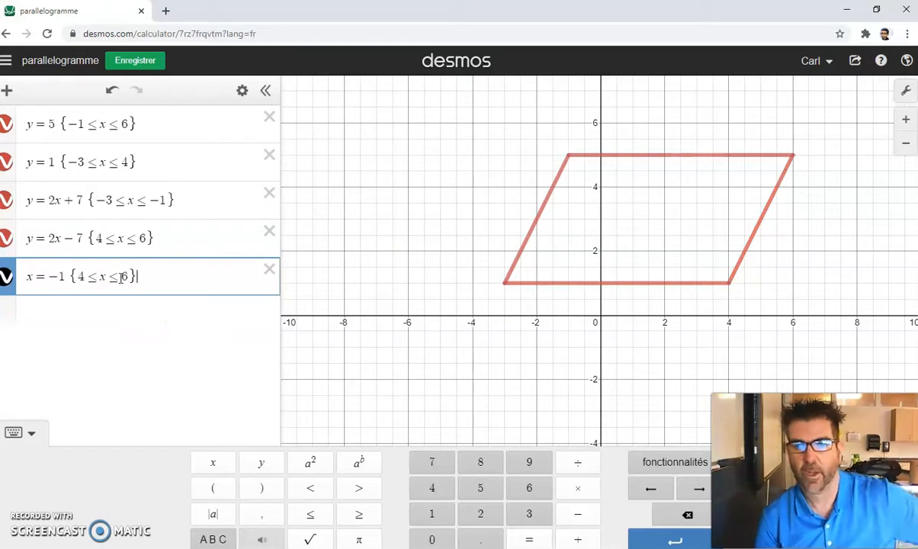
Change the restriction on the x = −1 line to {1 ≤ y ≤ 5}
click(109, 276)
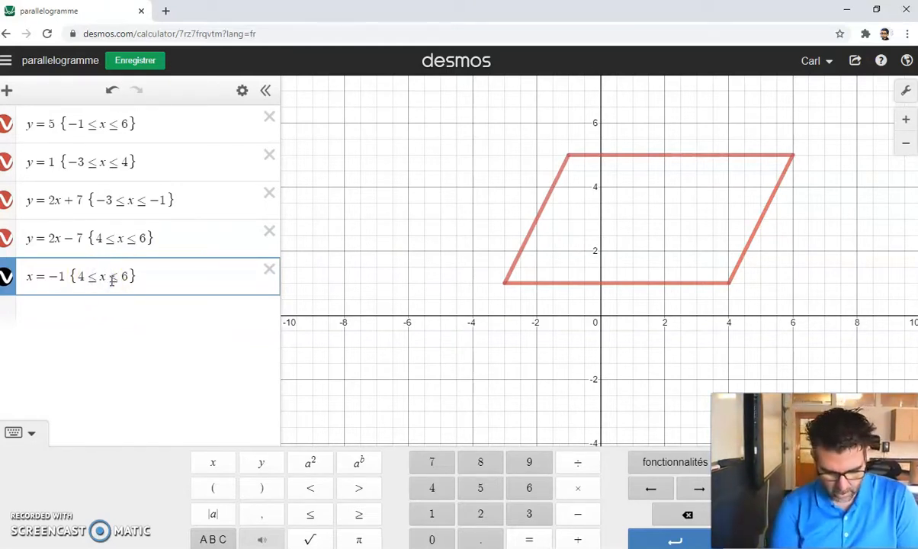
key(BackSpace)
text(y)
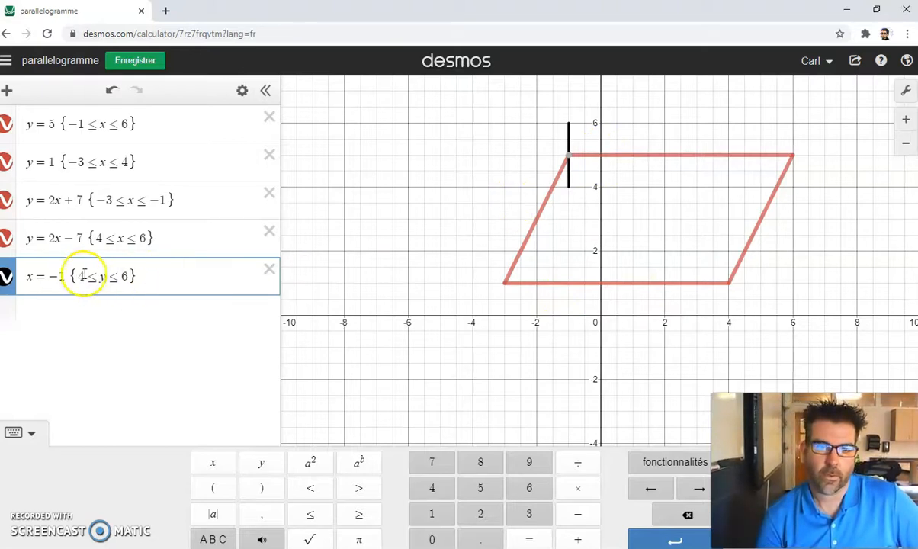
key(BackSpace)
text(1)
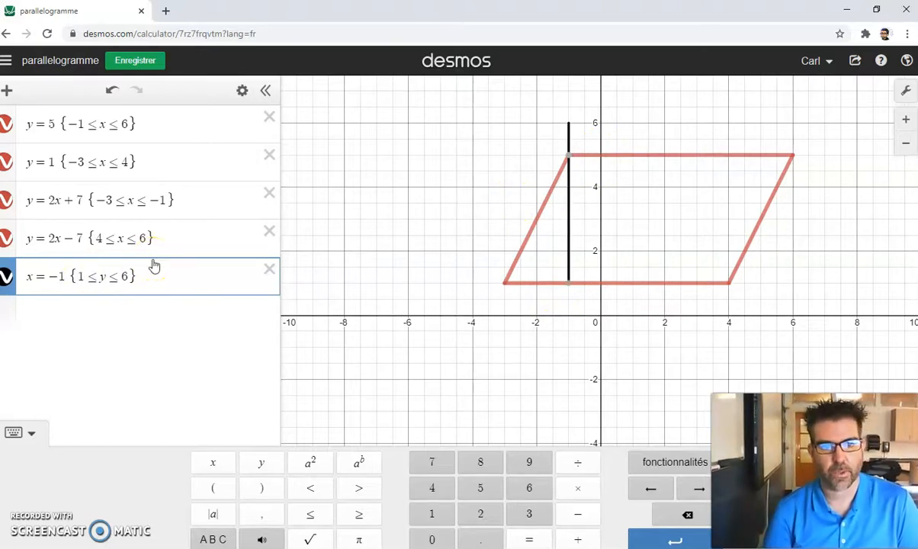
key(BackSpace)
text(5)
click(145, 271)
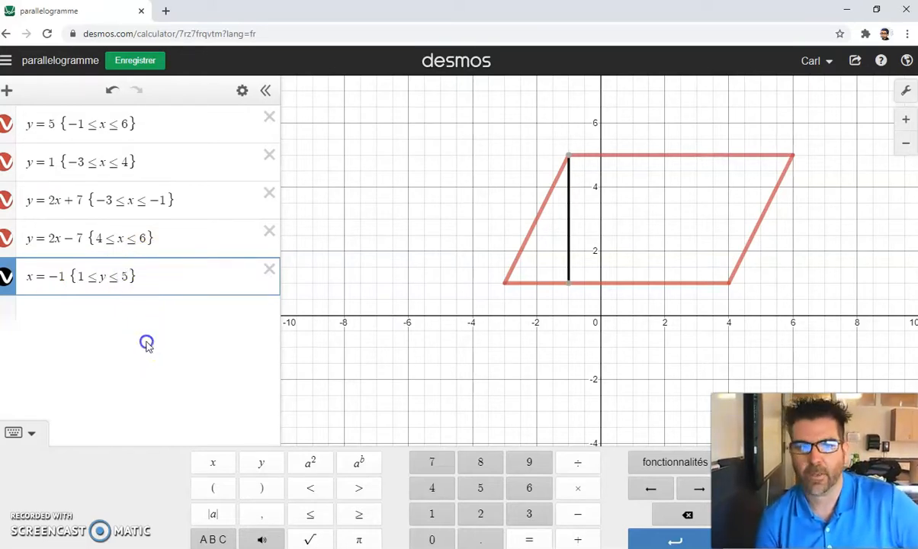
click(156, 314)
click(426, 307)
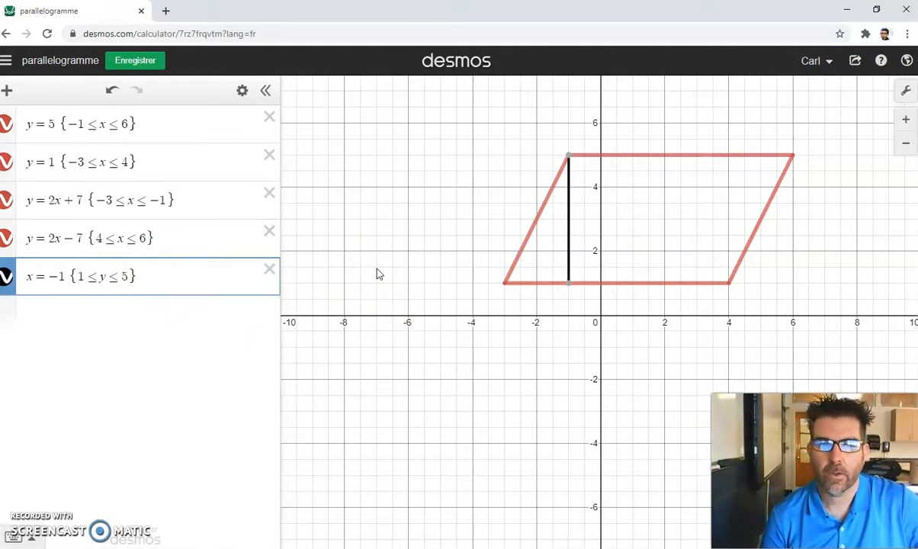
Set the x = −1 segment's line style to dashed and save the graph
click(8, 276)
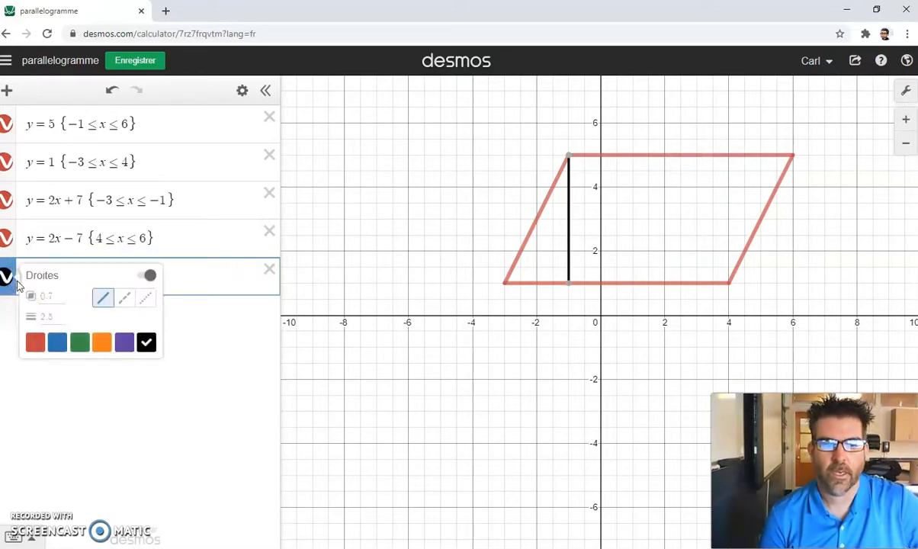
click(124, 299)
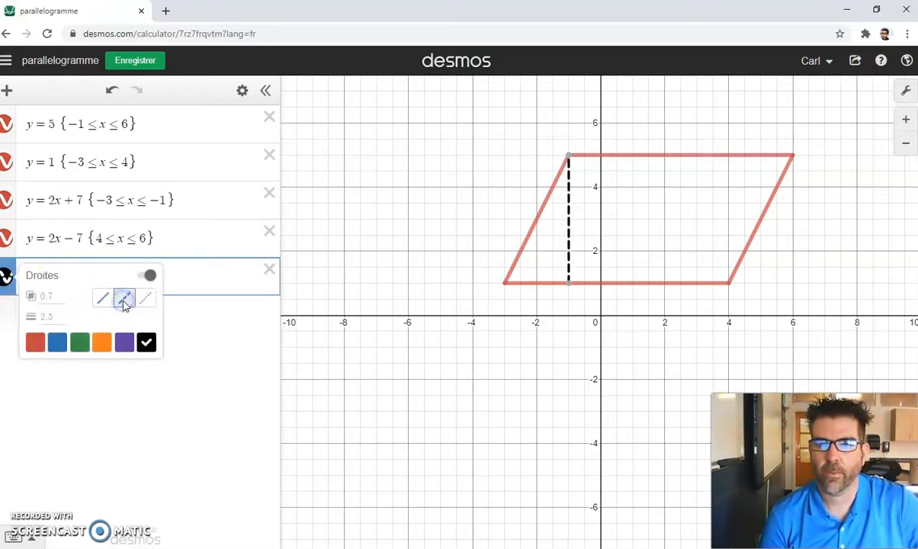
click(164, 375)
click(311, 407)
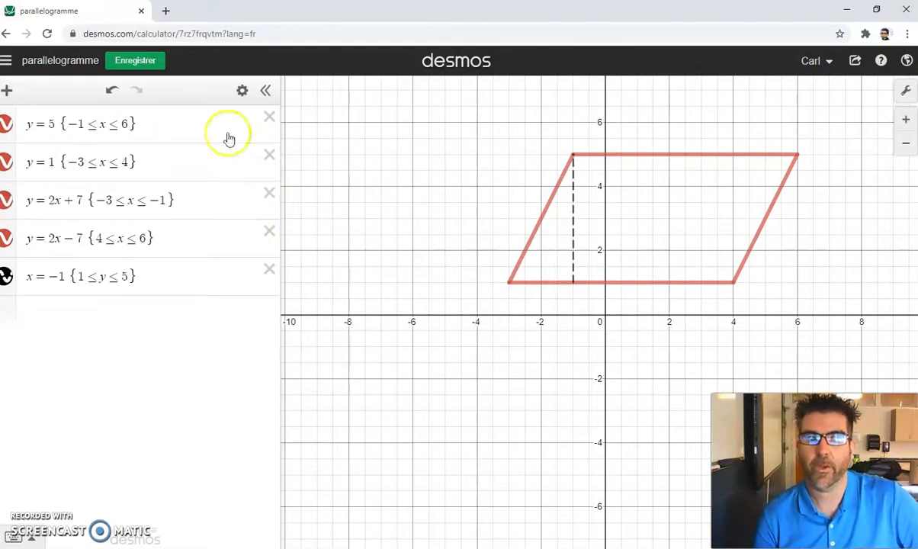
click(137, 63)
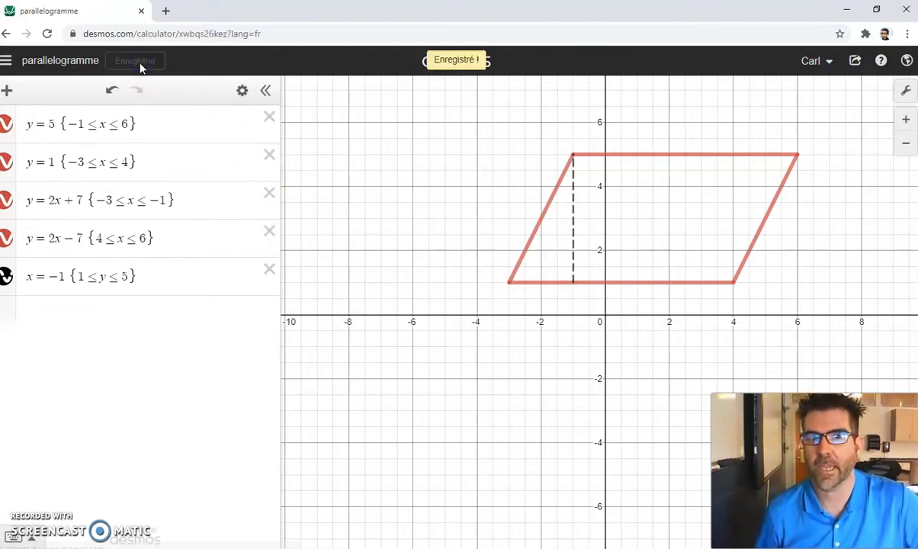